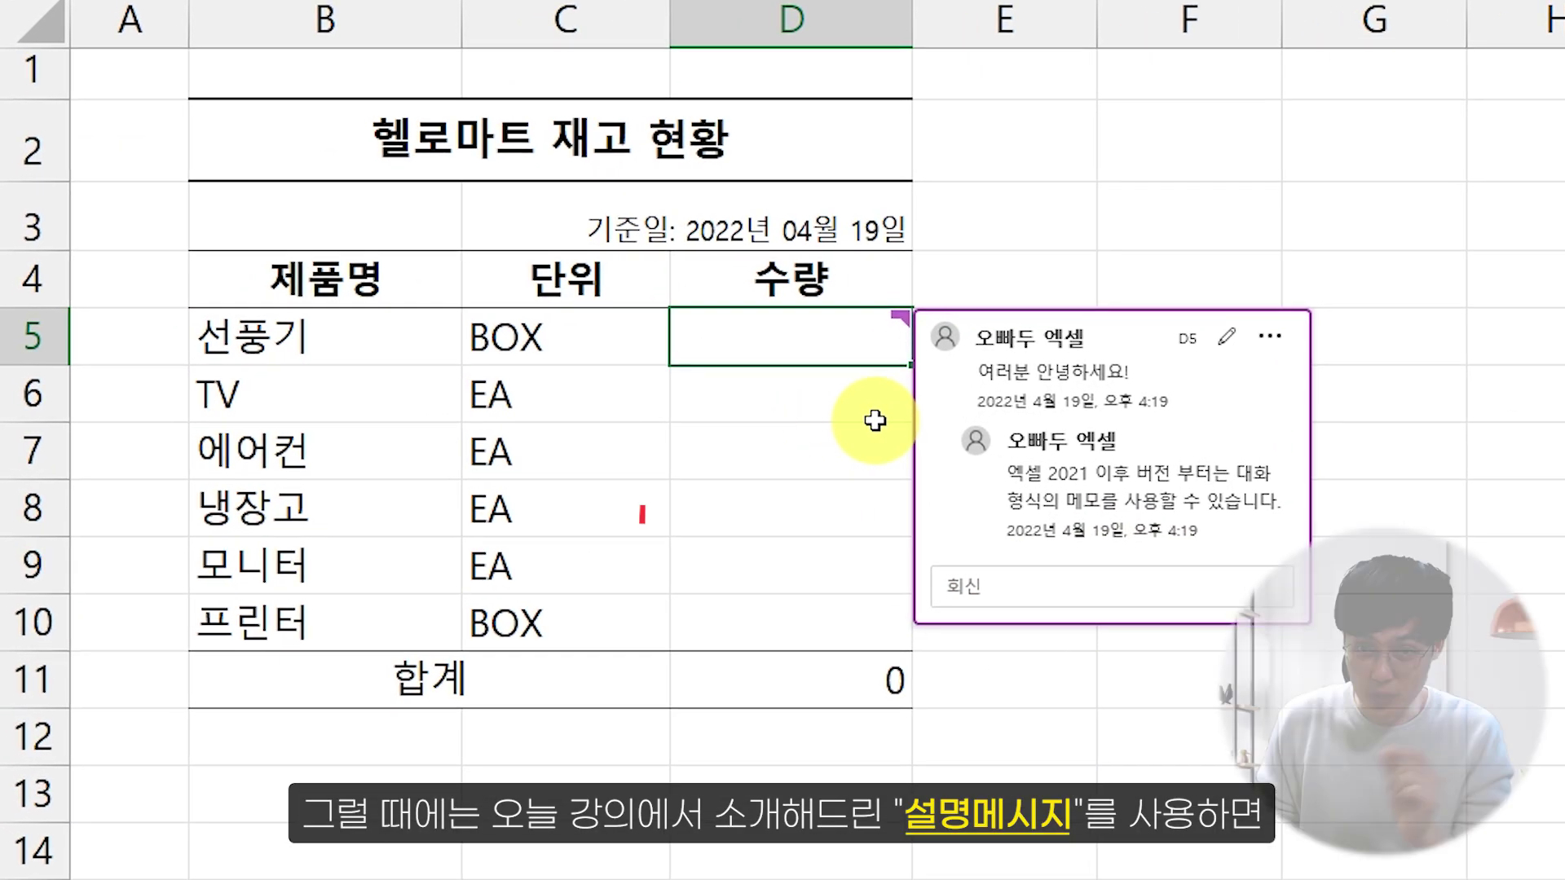
Open the input message settings of Data Validation for the quantity range D4:D10.
left_click(645, 297)
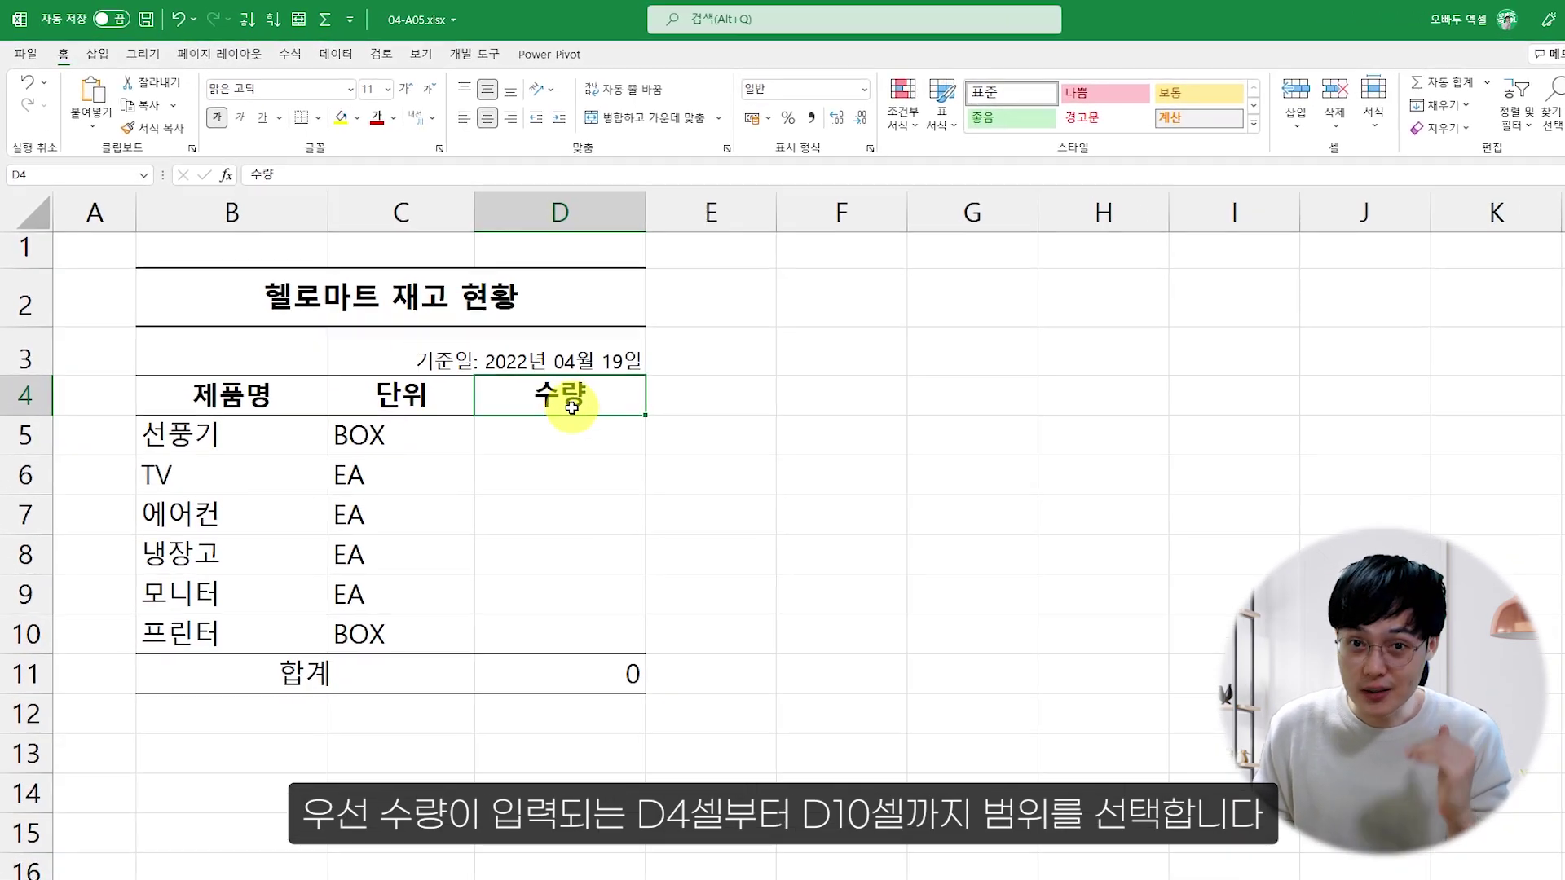
left_click_drag(614, 419, 604, 656)
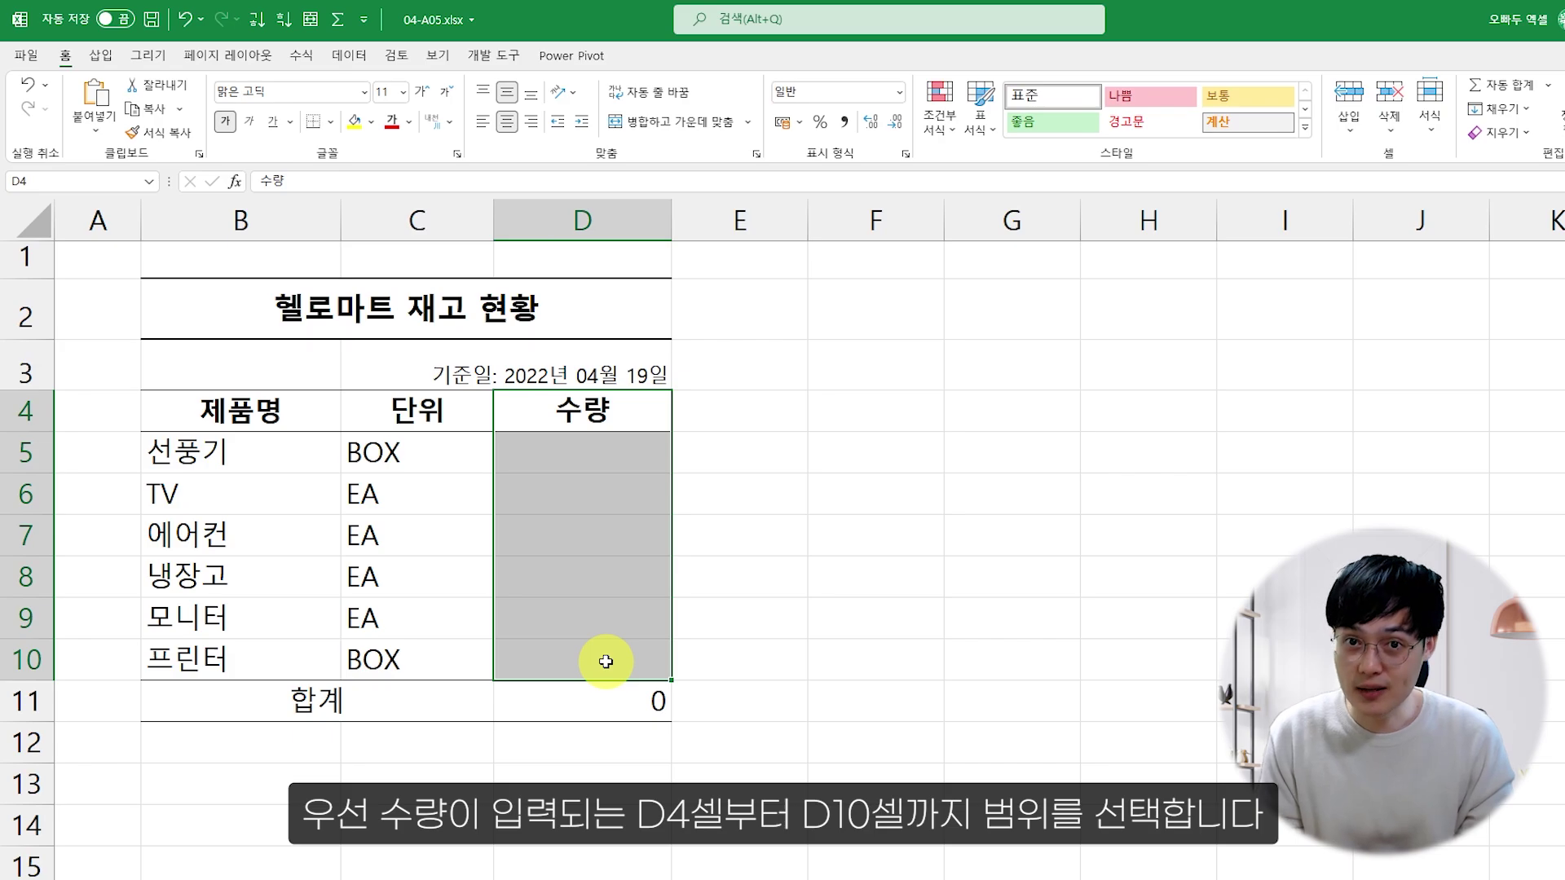
left_click(354, 57)
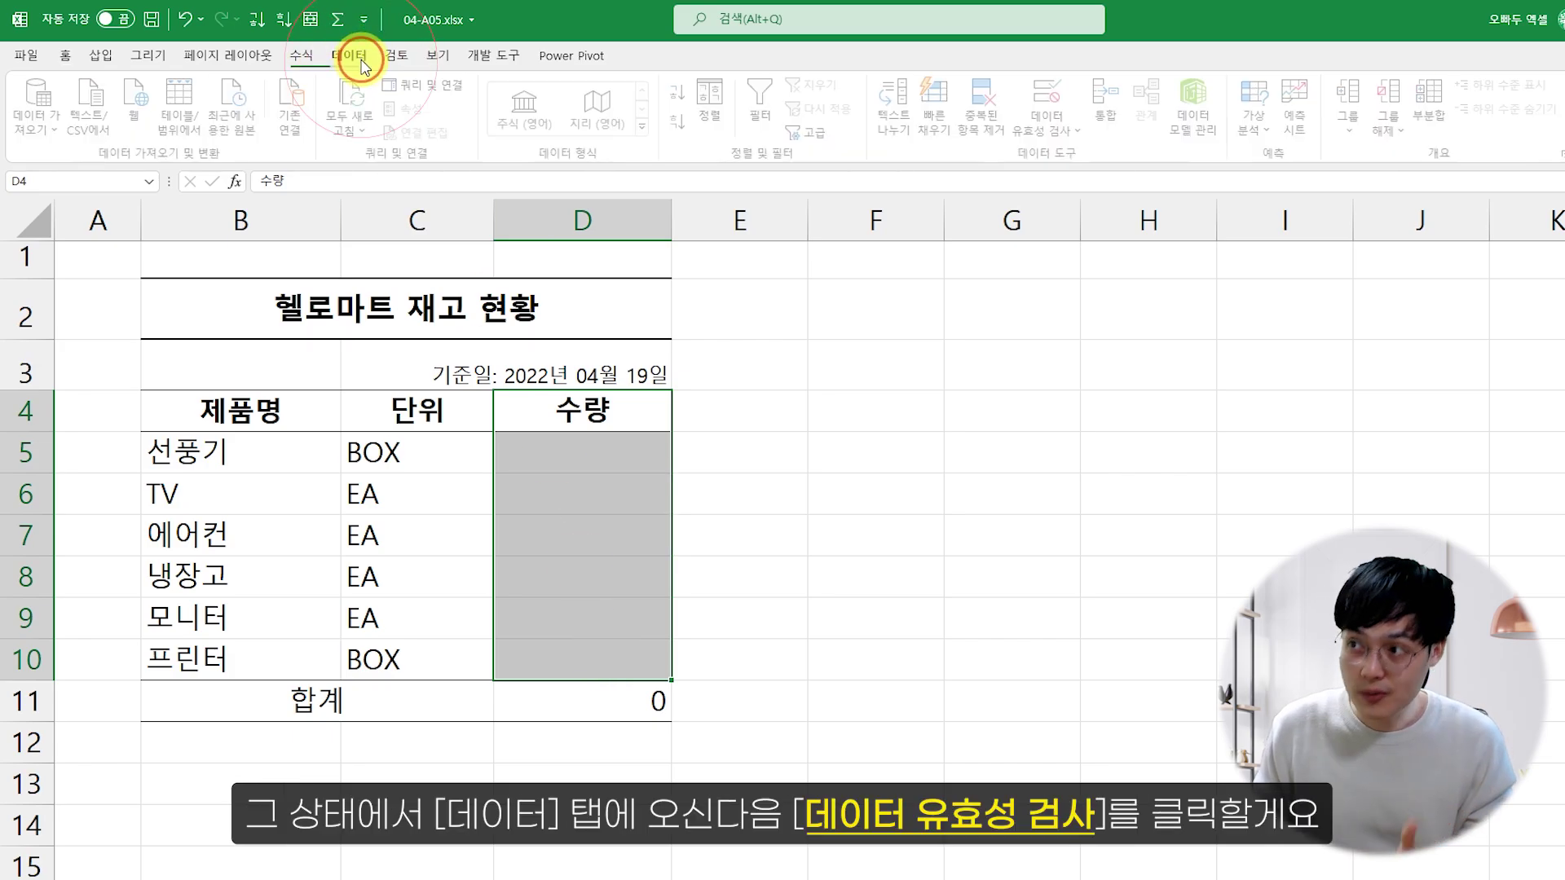
left_click(1041, 106)
left_click_drag(675, 388, 774, 388)
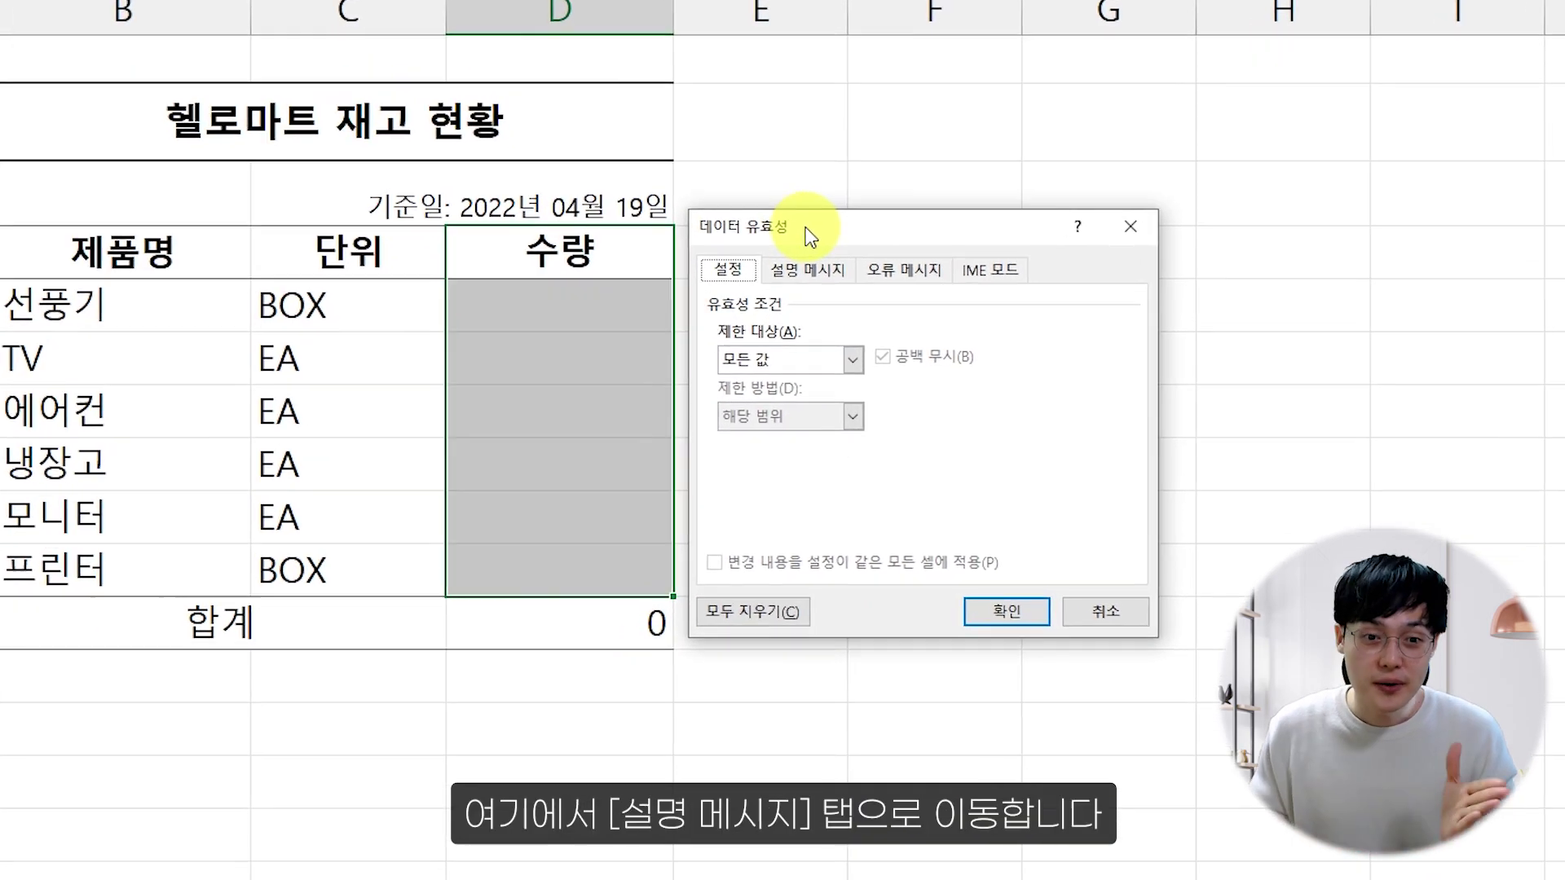
left_click(827, 273)
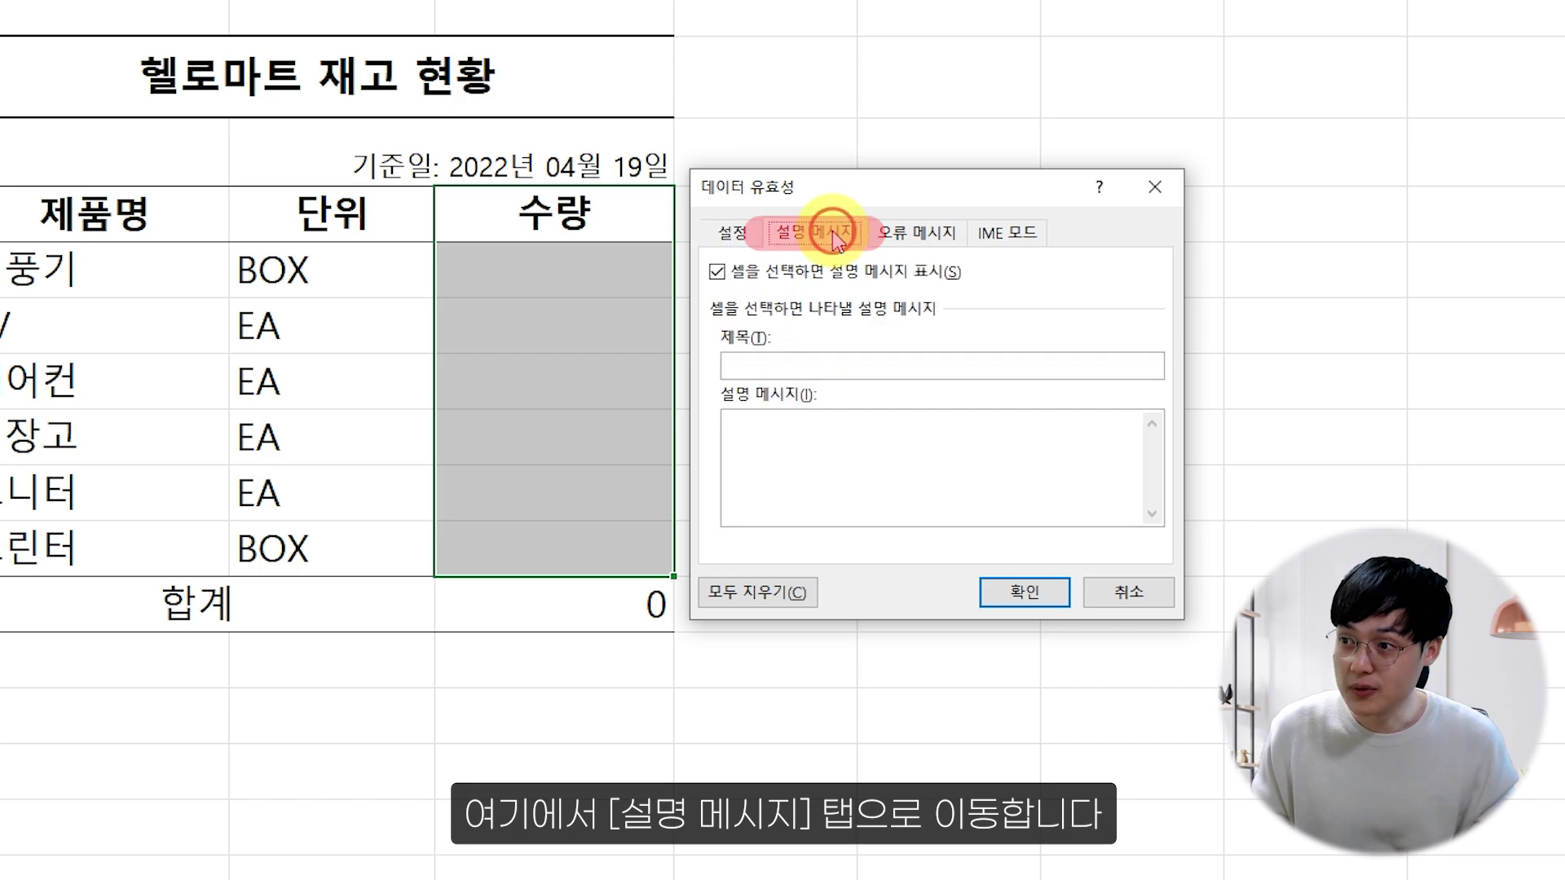
Give the quantity cells an input message titled "수량 입력" with the text "마감재고를 단위에 맞춰서 입력해주세요." and apply it.
left_click(828, 364)
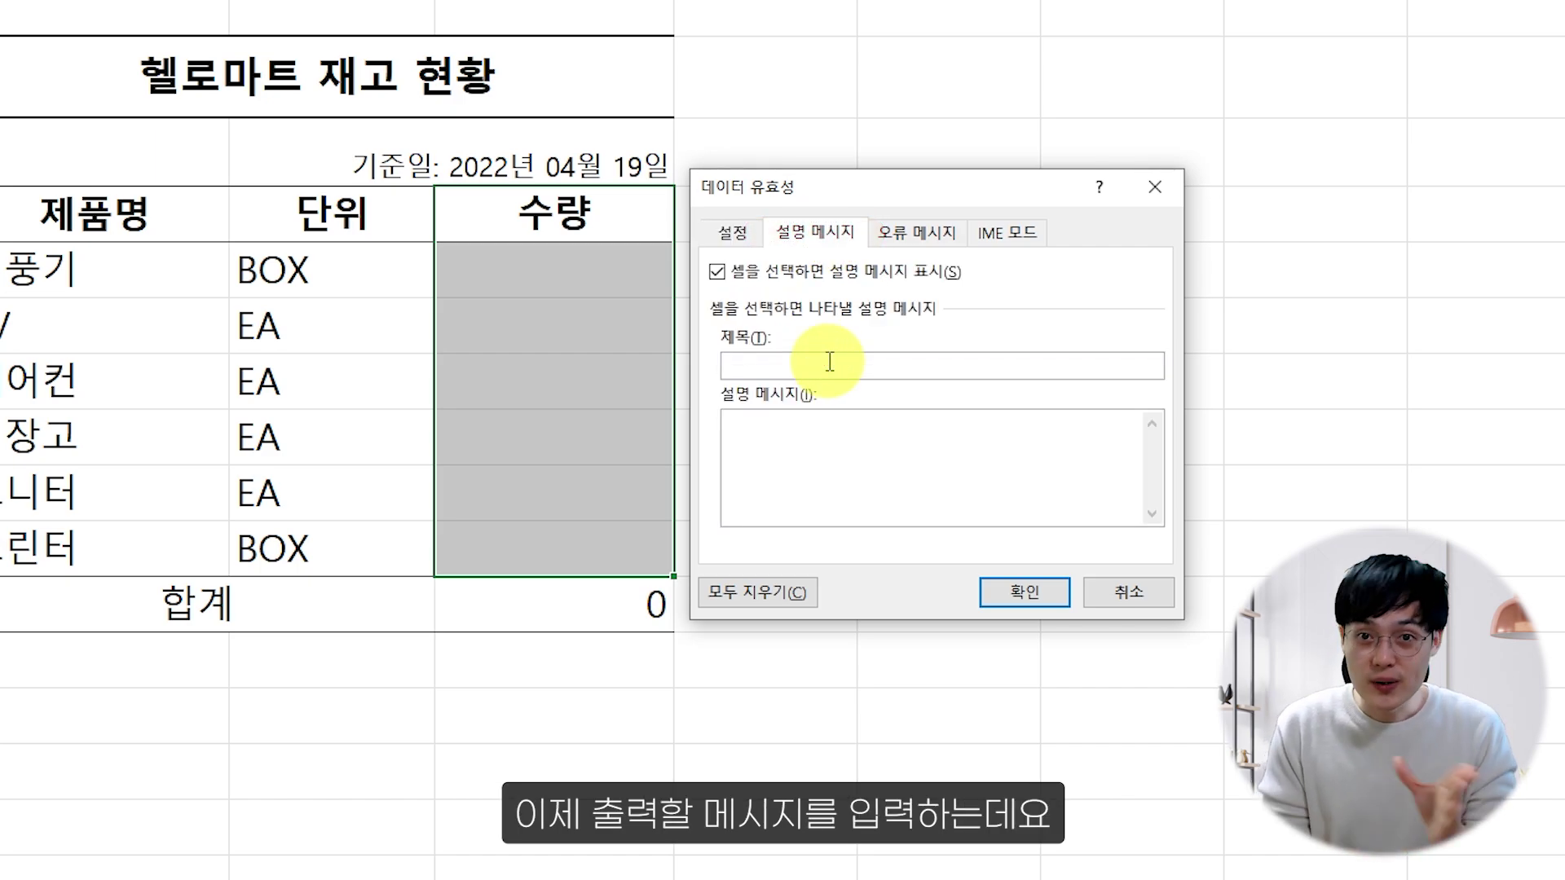
type("수량 입력")
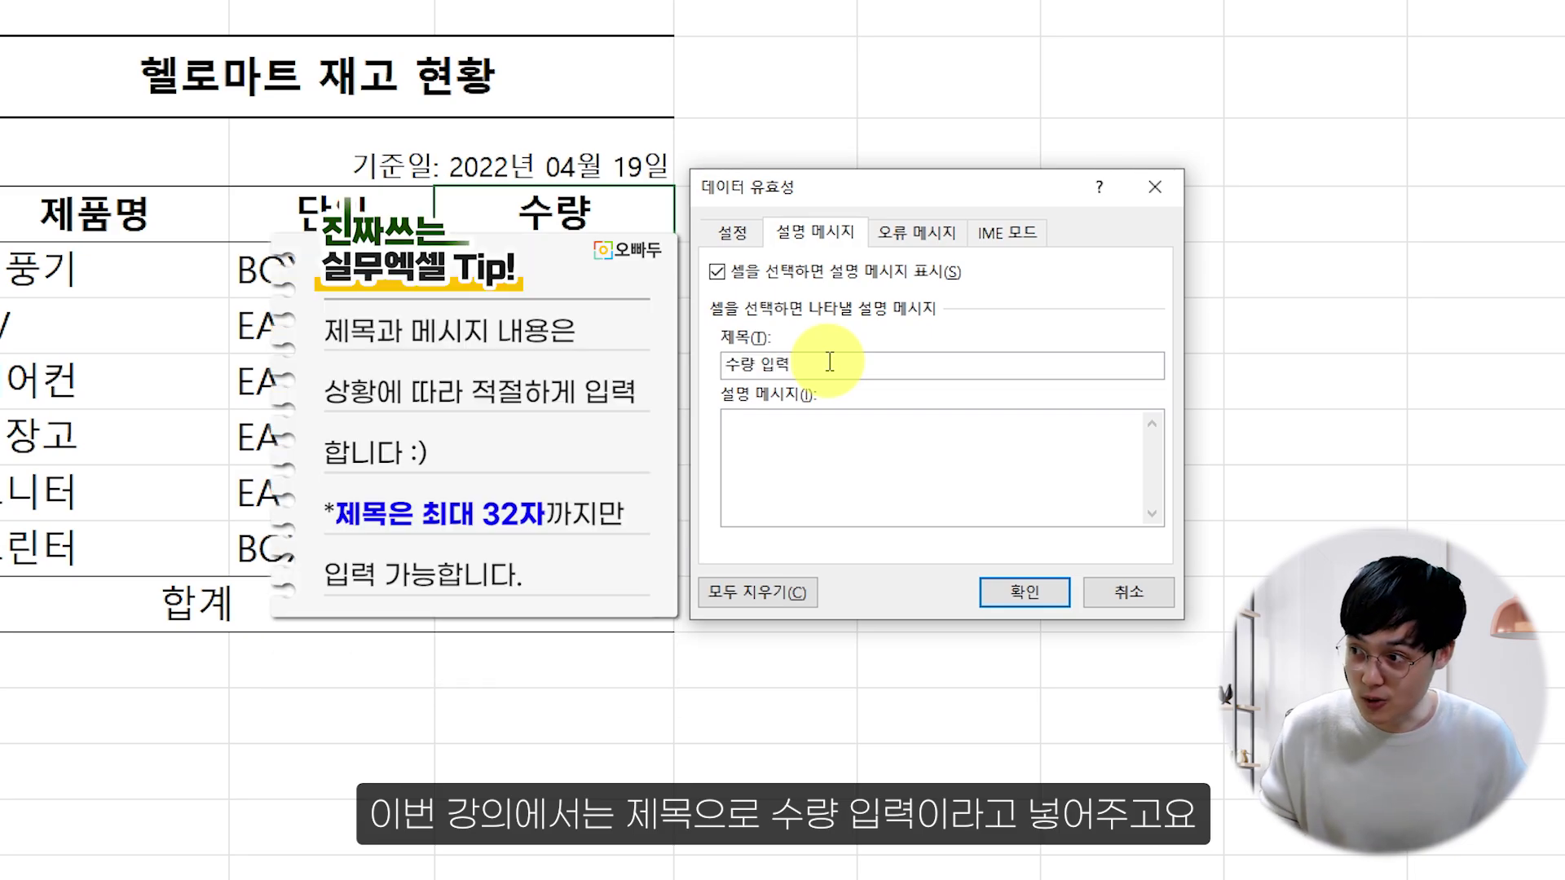
left_click(868, 425)
type("마감재")
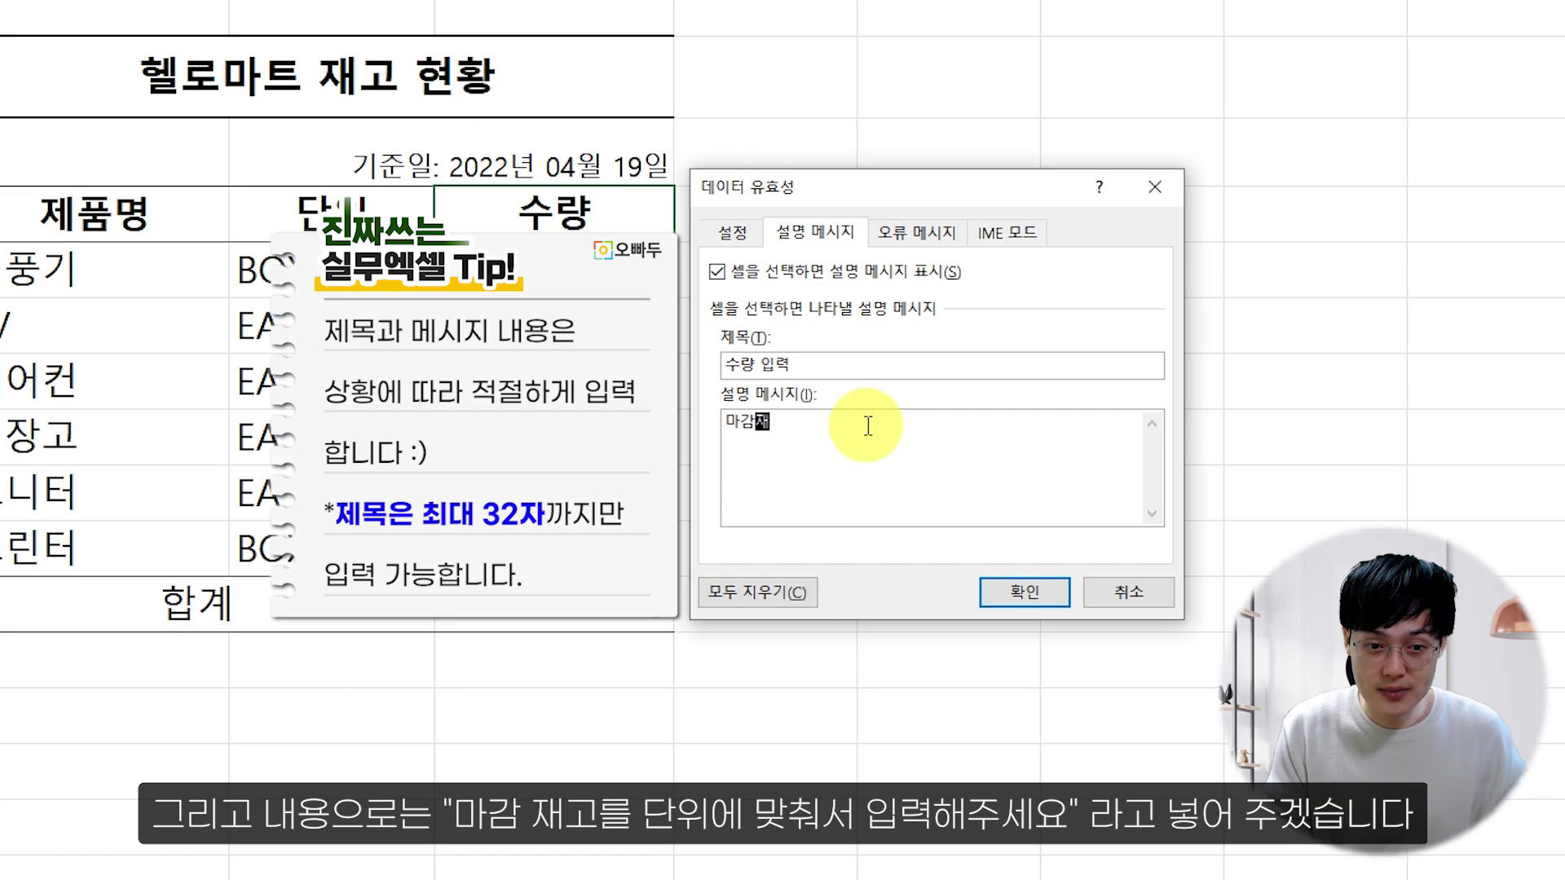
type("고를 단위")
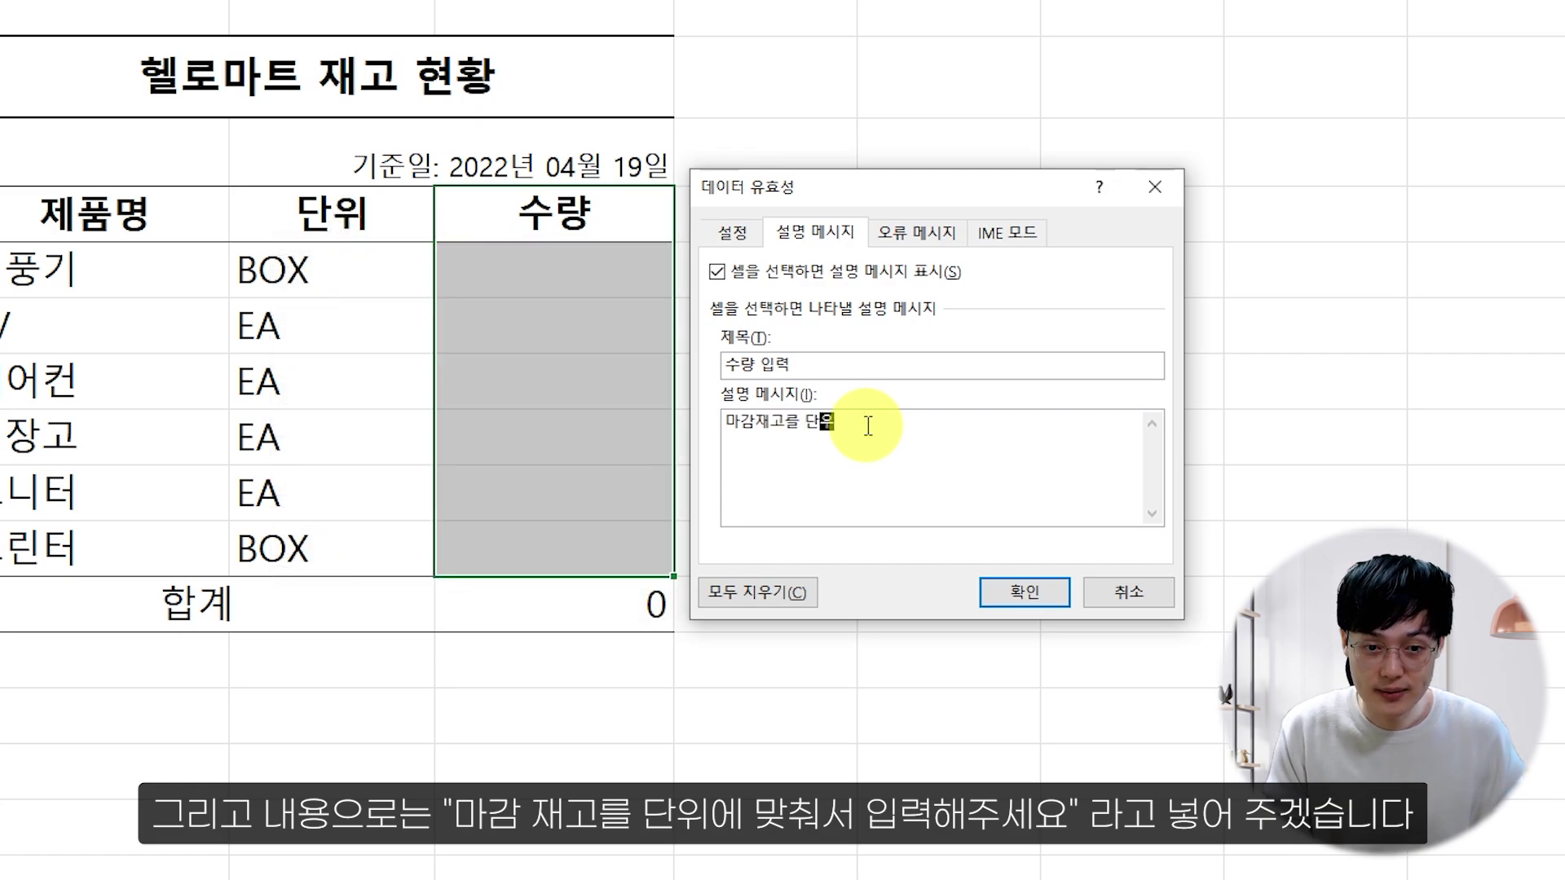
type("에 맞춰서 입력해주세요.")
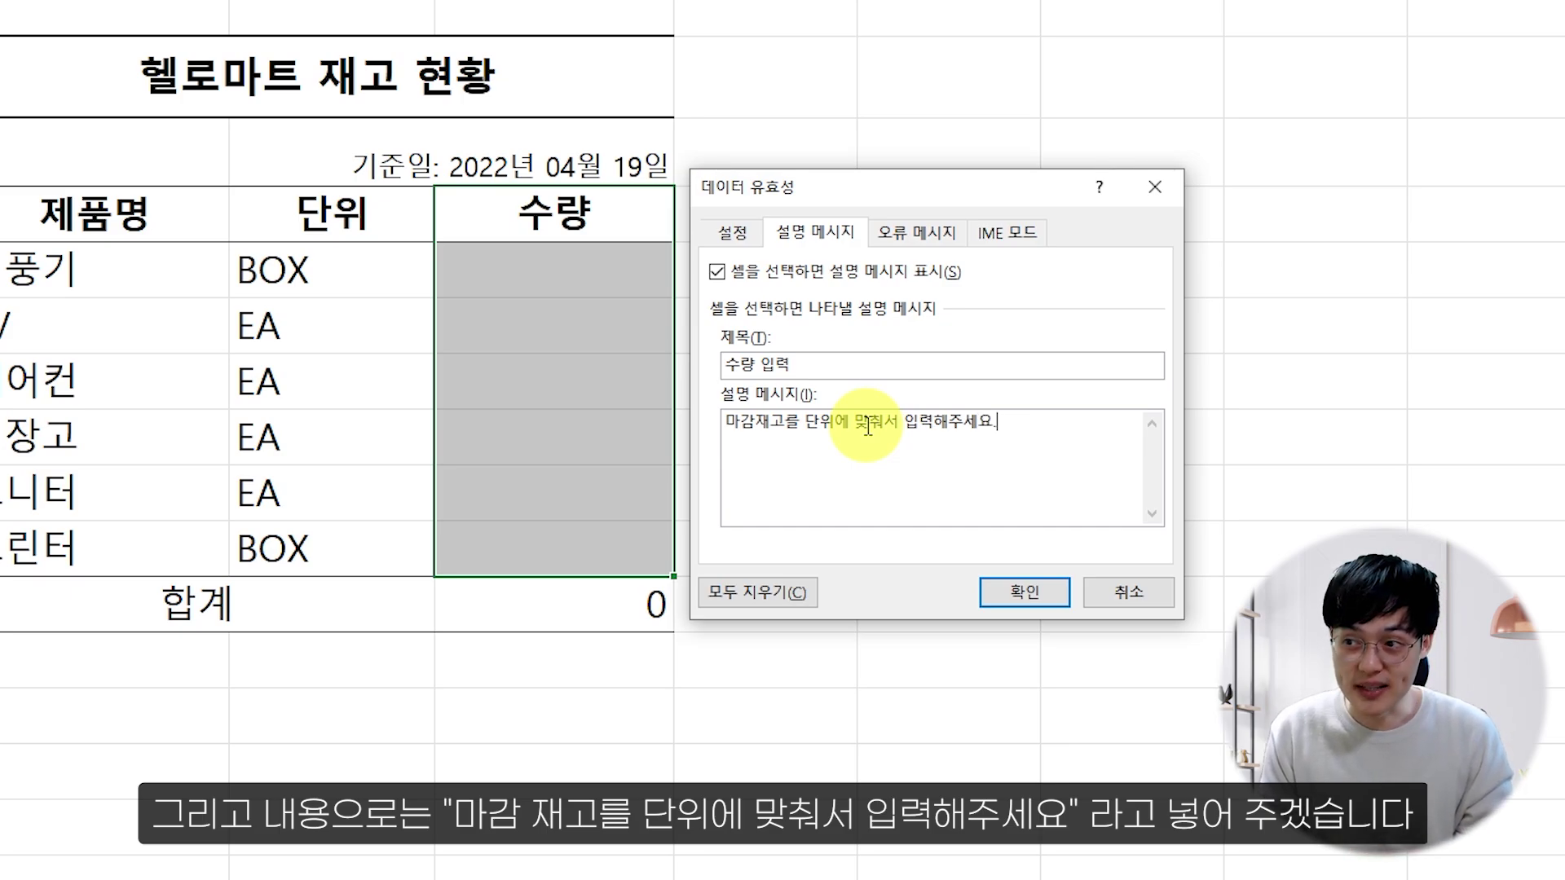
left_click(996, 592)
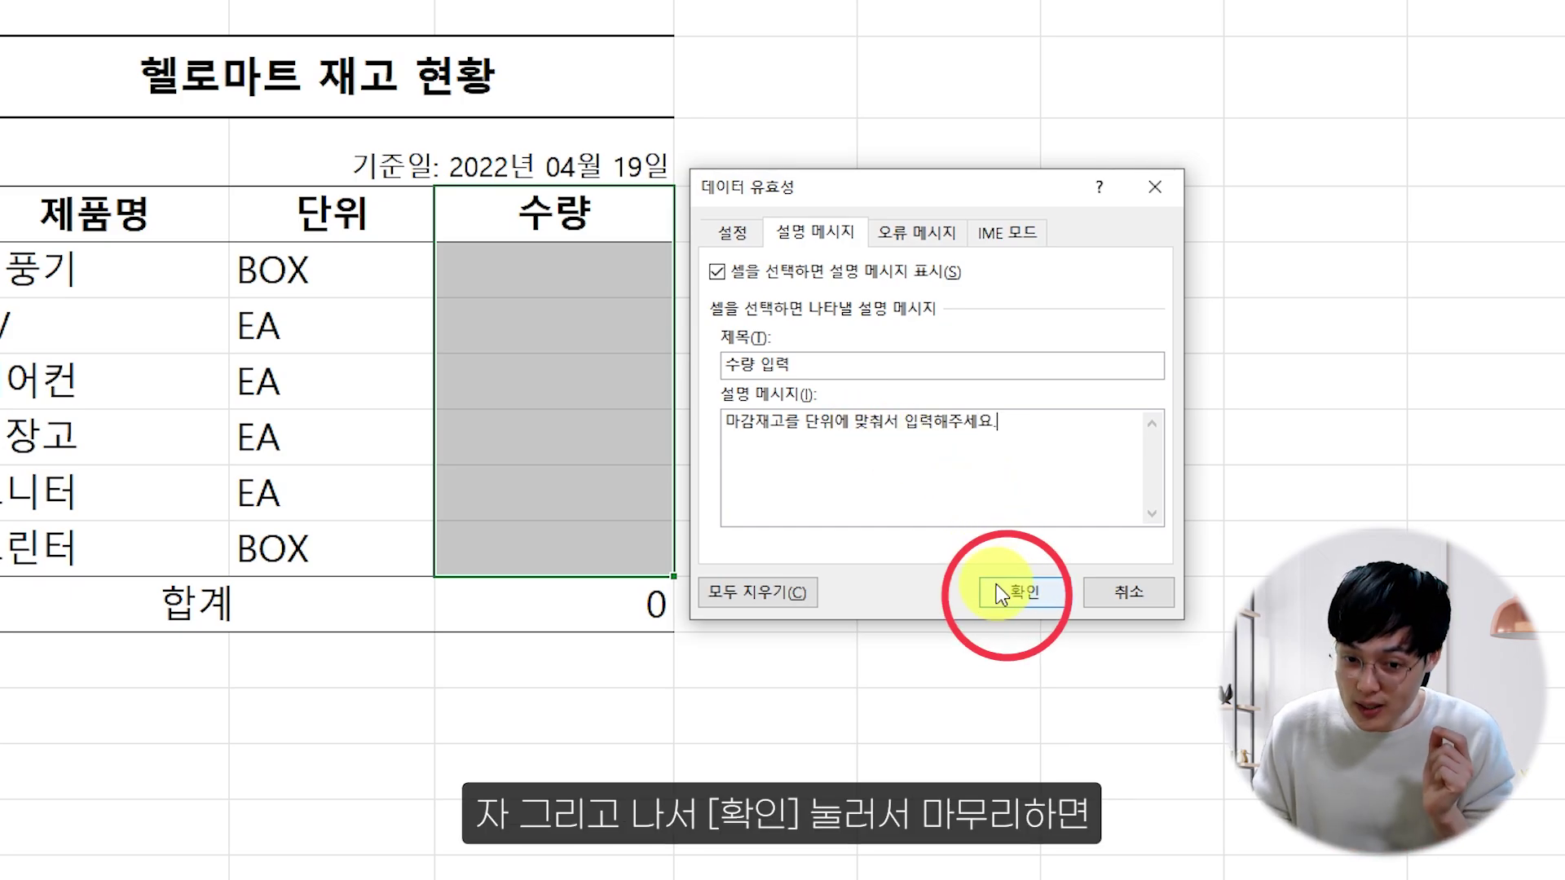
Select several cells in the quantity column to check how their input message displays.
left_click(559, 363)
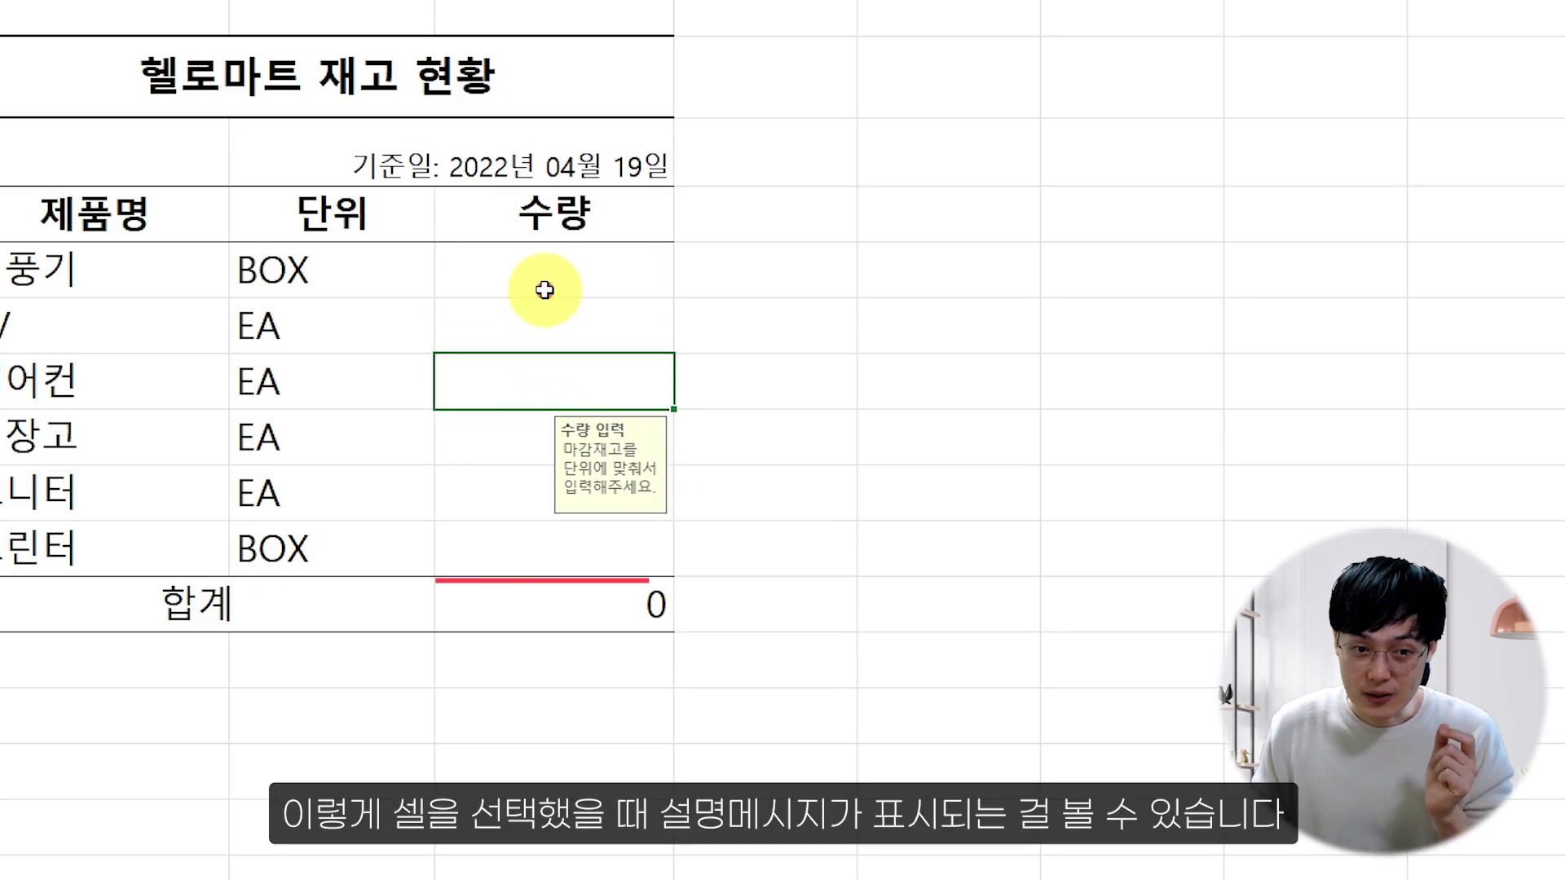
left_click(524, 291)
left_click(531, 342)
left_click(551, 359)
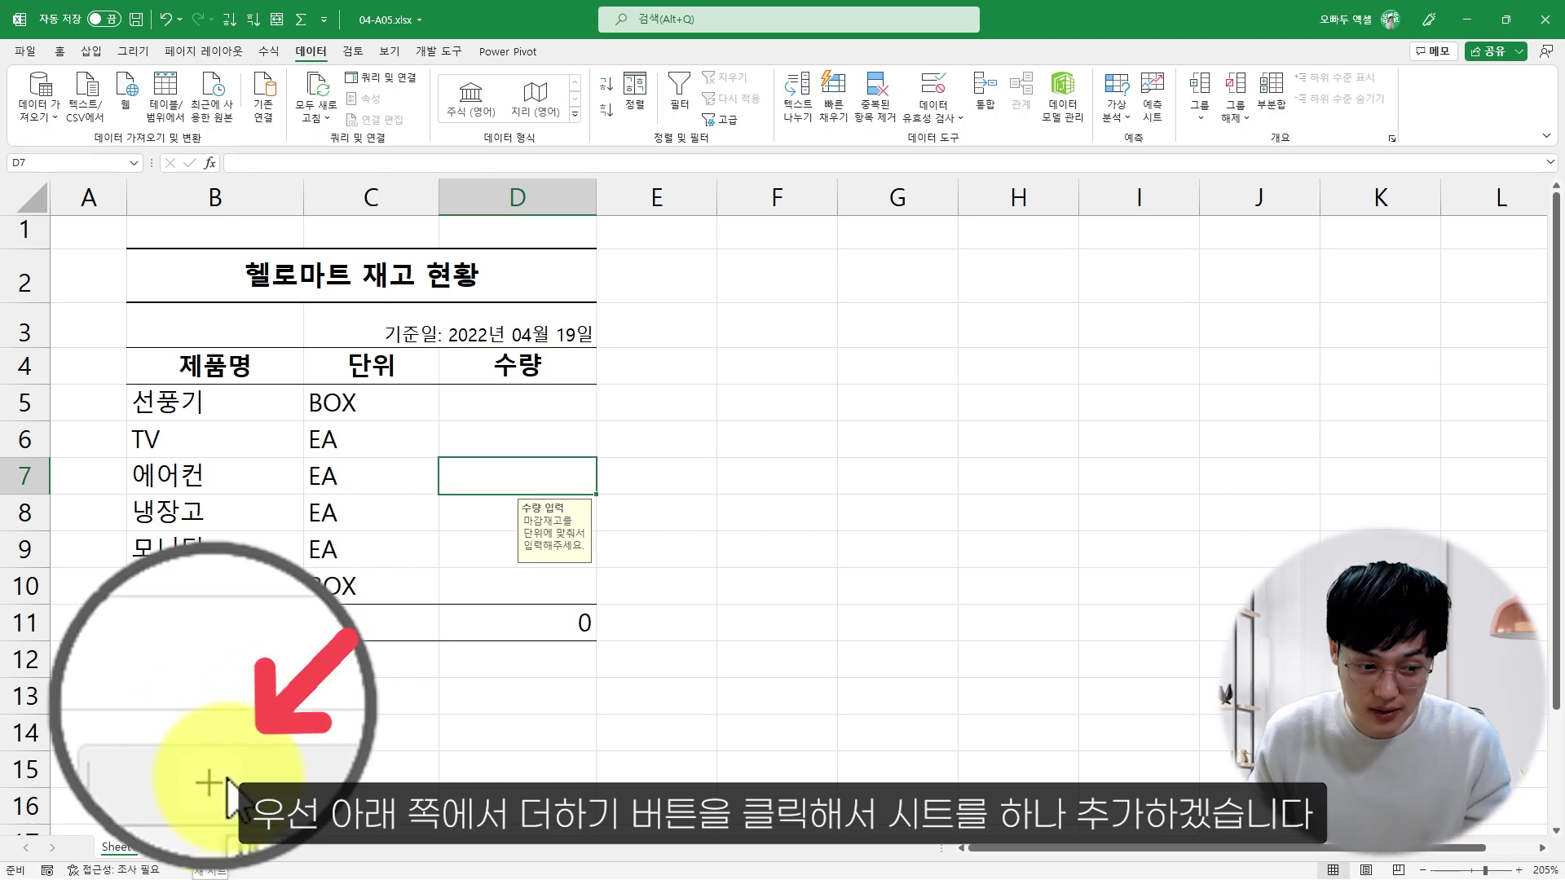
Add a new sheet and start a data validation input message for its cell A1, titled "테스트 시트".
left_click(186, 848)
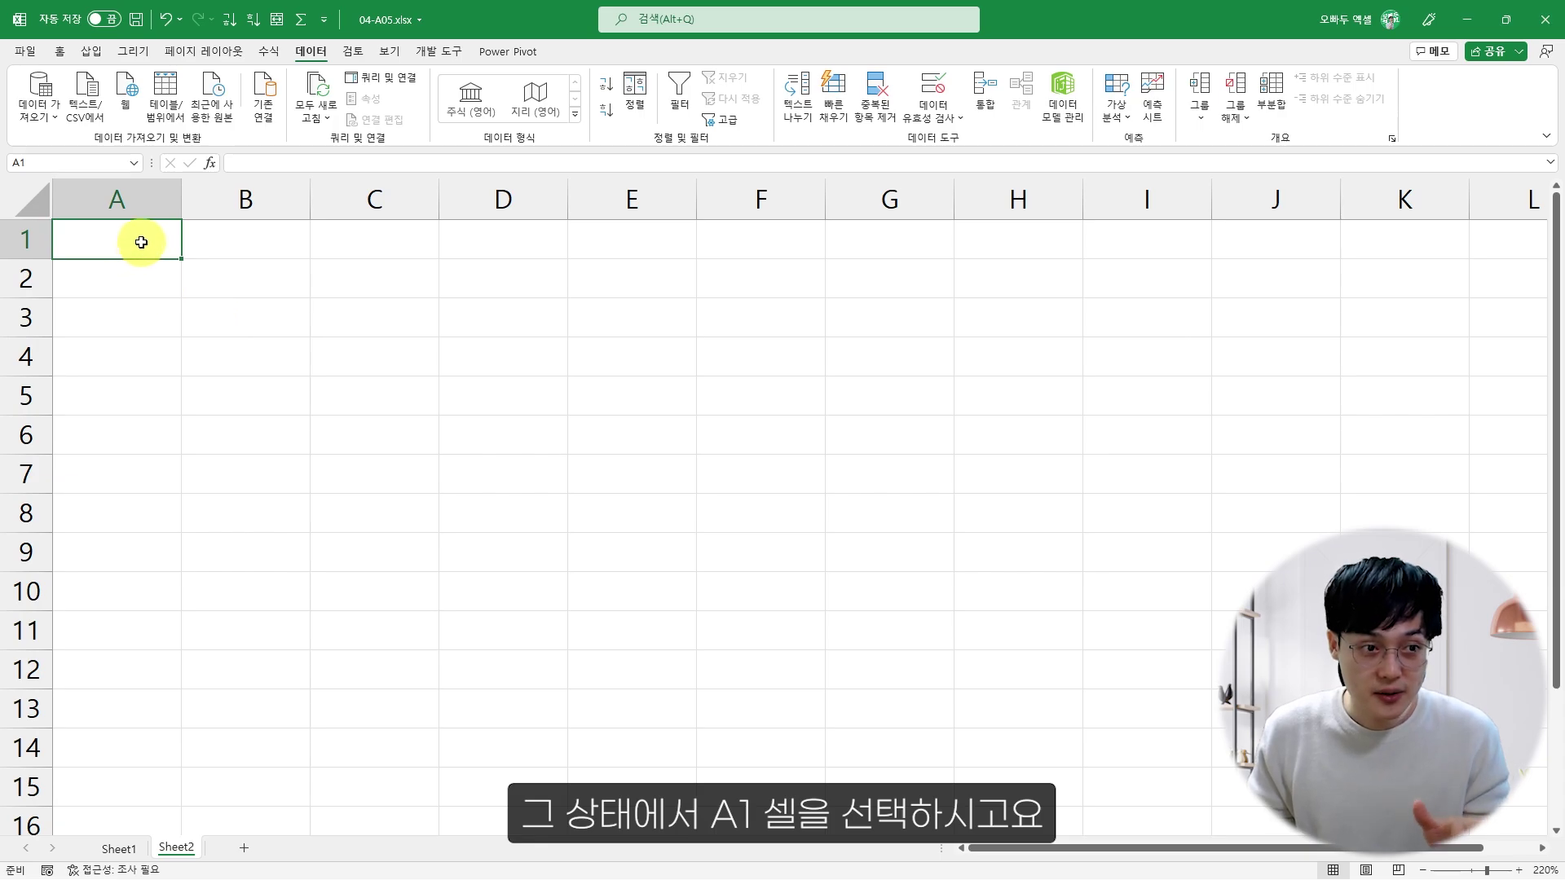
left_click(142, 240)
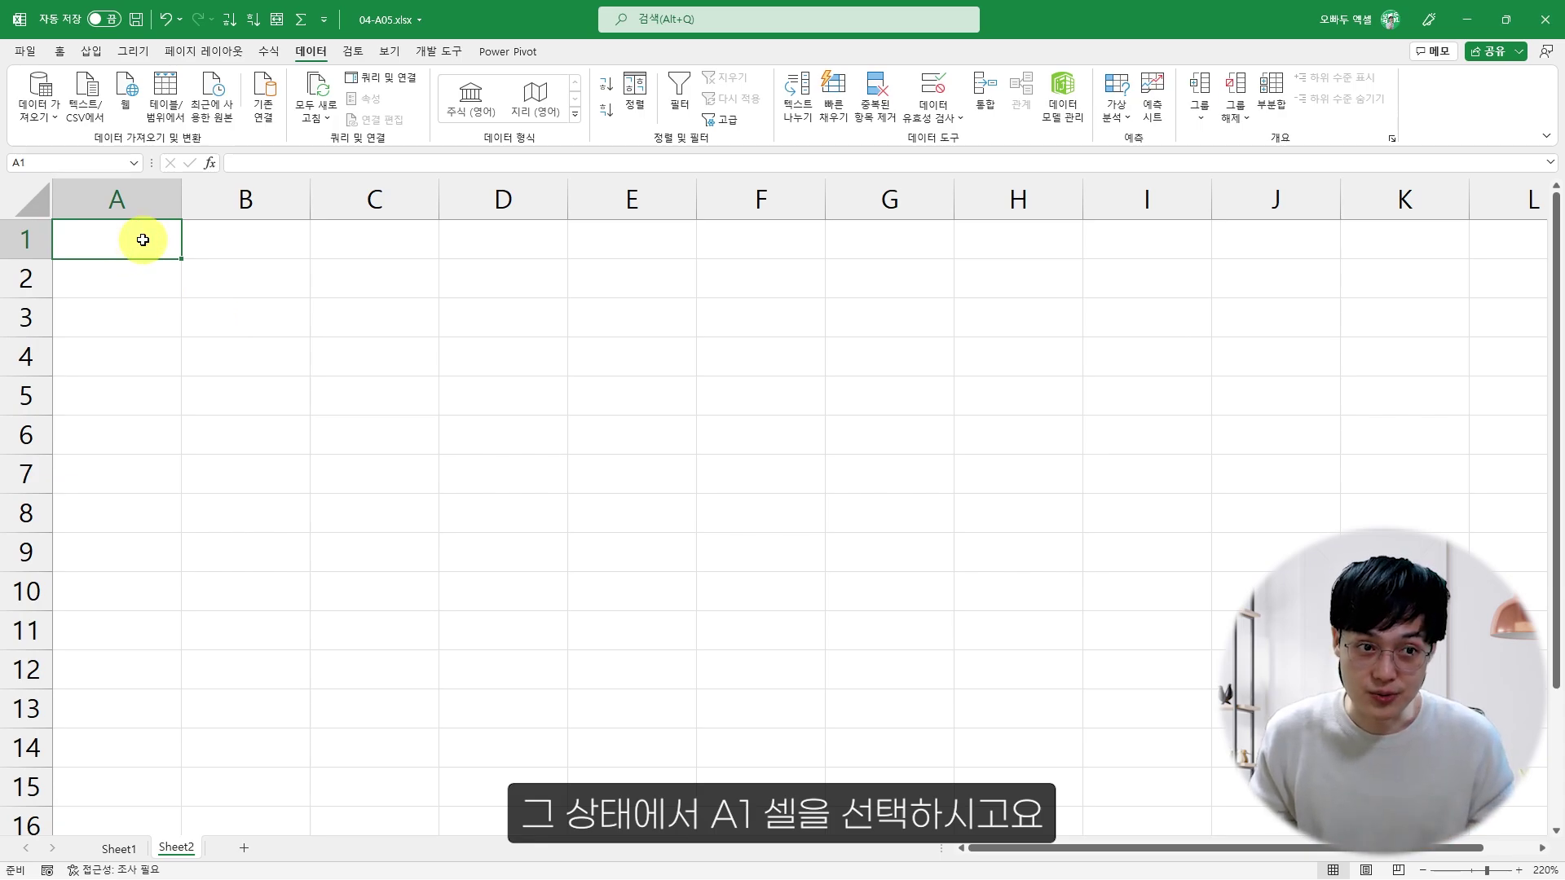
left_click(939, 85)
left_click(684, 468)
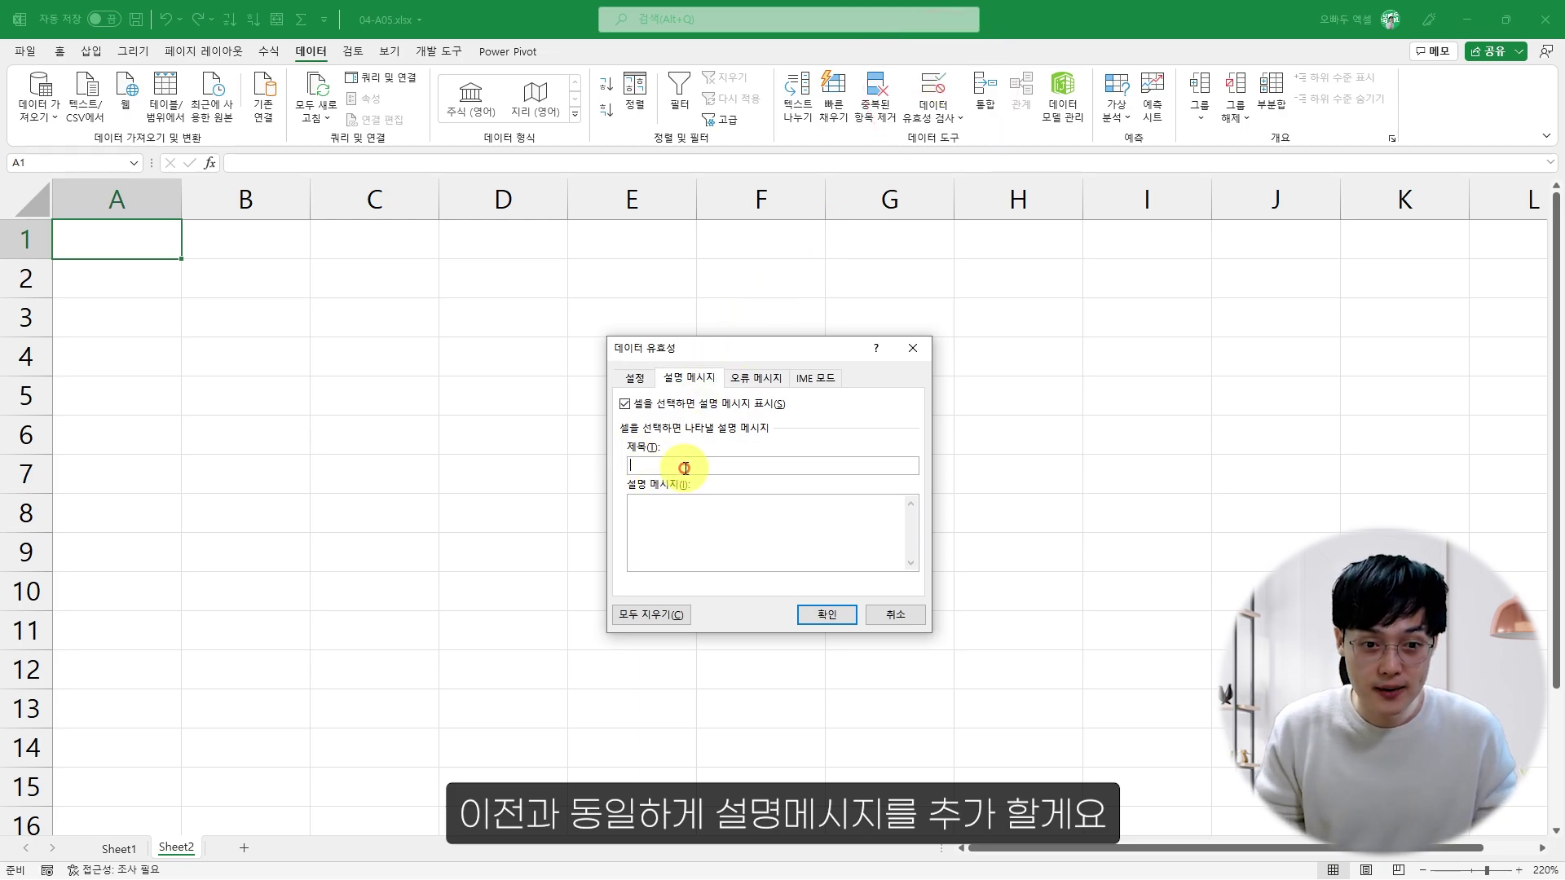
type("테스트 ")
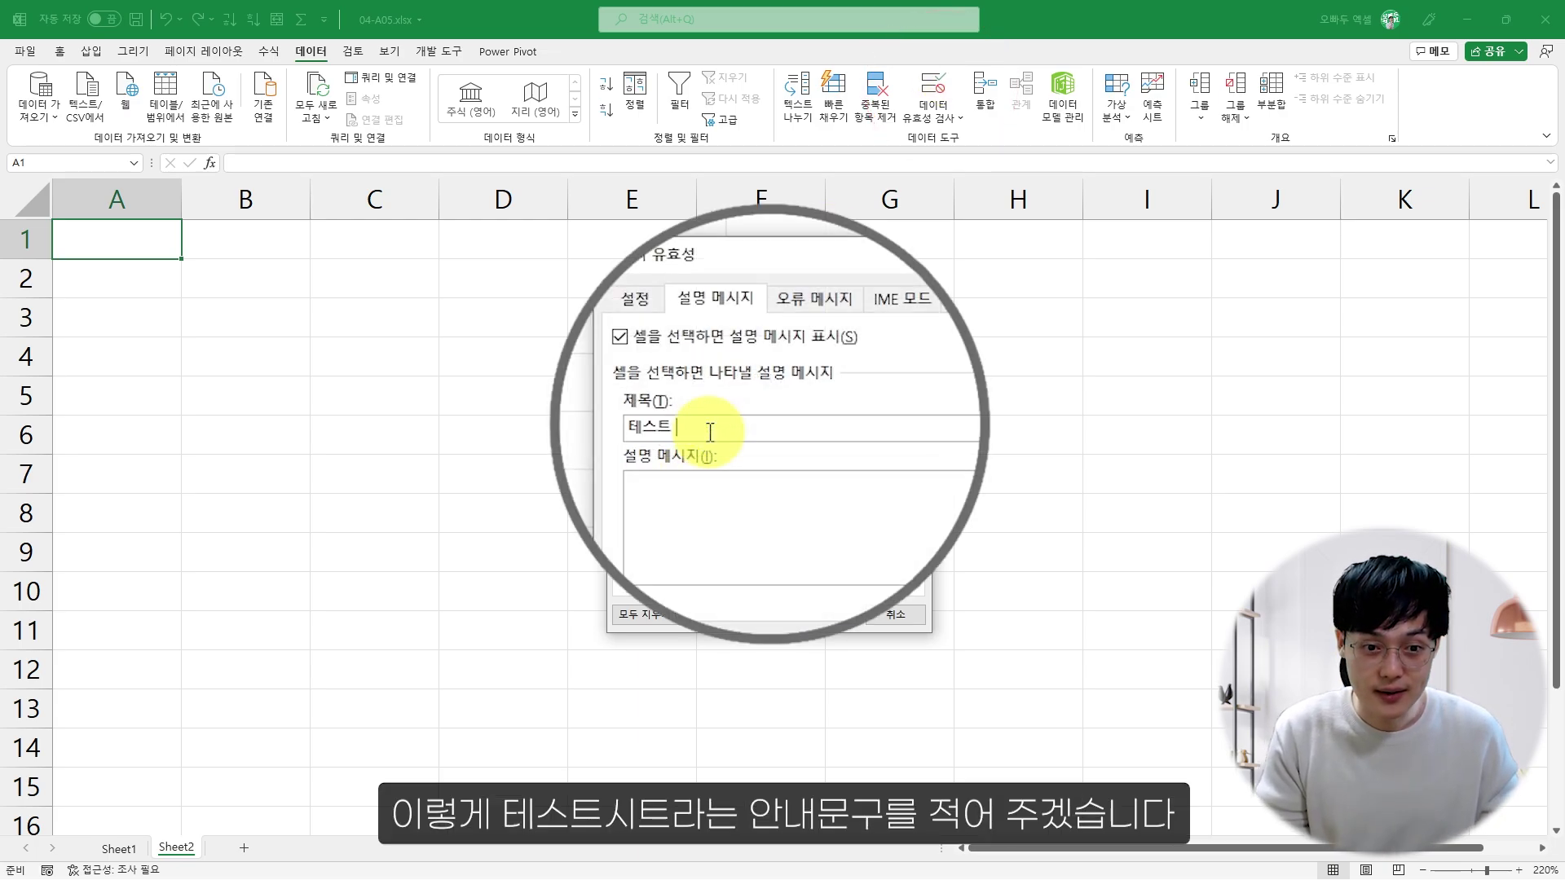
type("시트")
Set A1's input message text to "사용자에게 전달할 안내 문구를 작성해주세요!" and apply it.
left_click(735, 473)
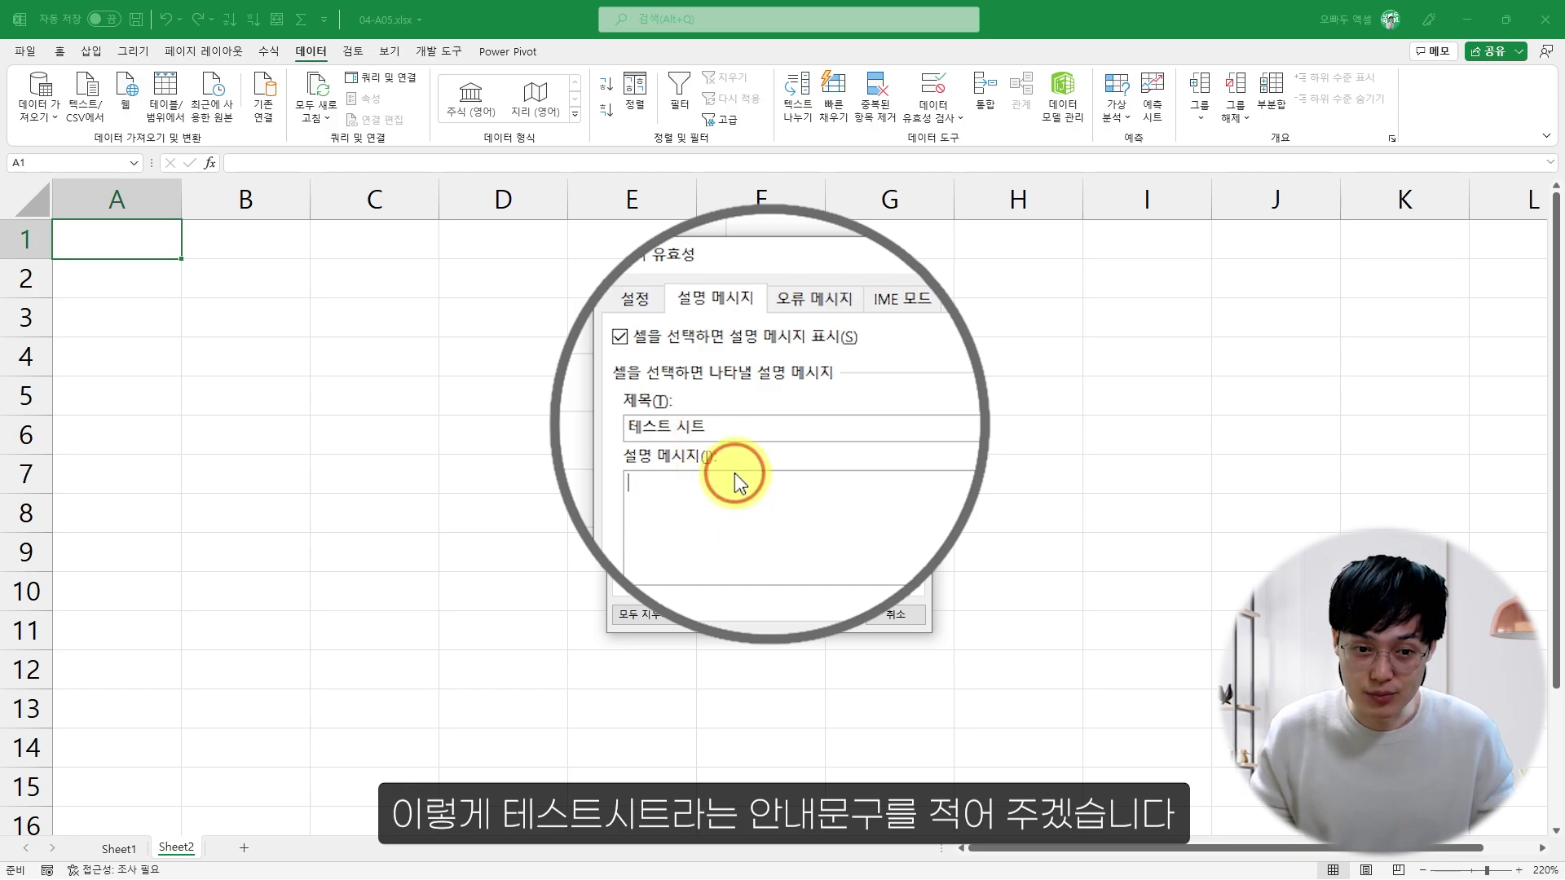
type("사용정")
type("에게 전ㄷ")
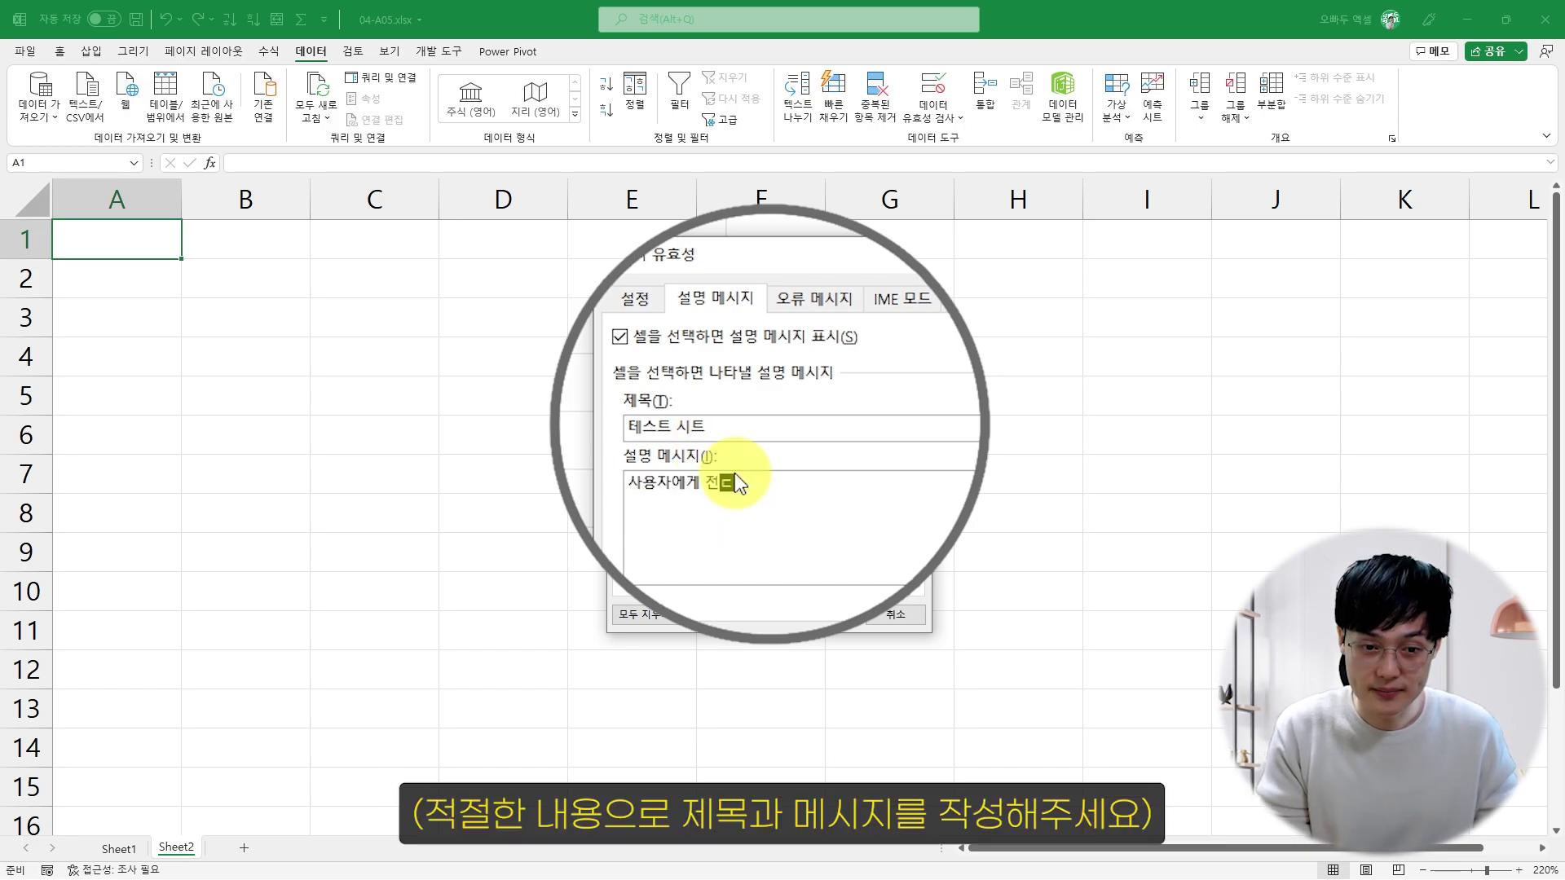
type("달할 안내 문구를 ")
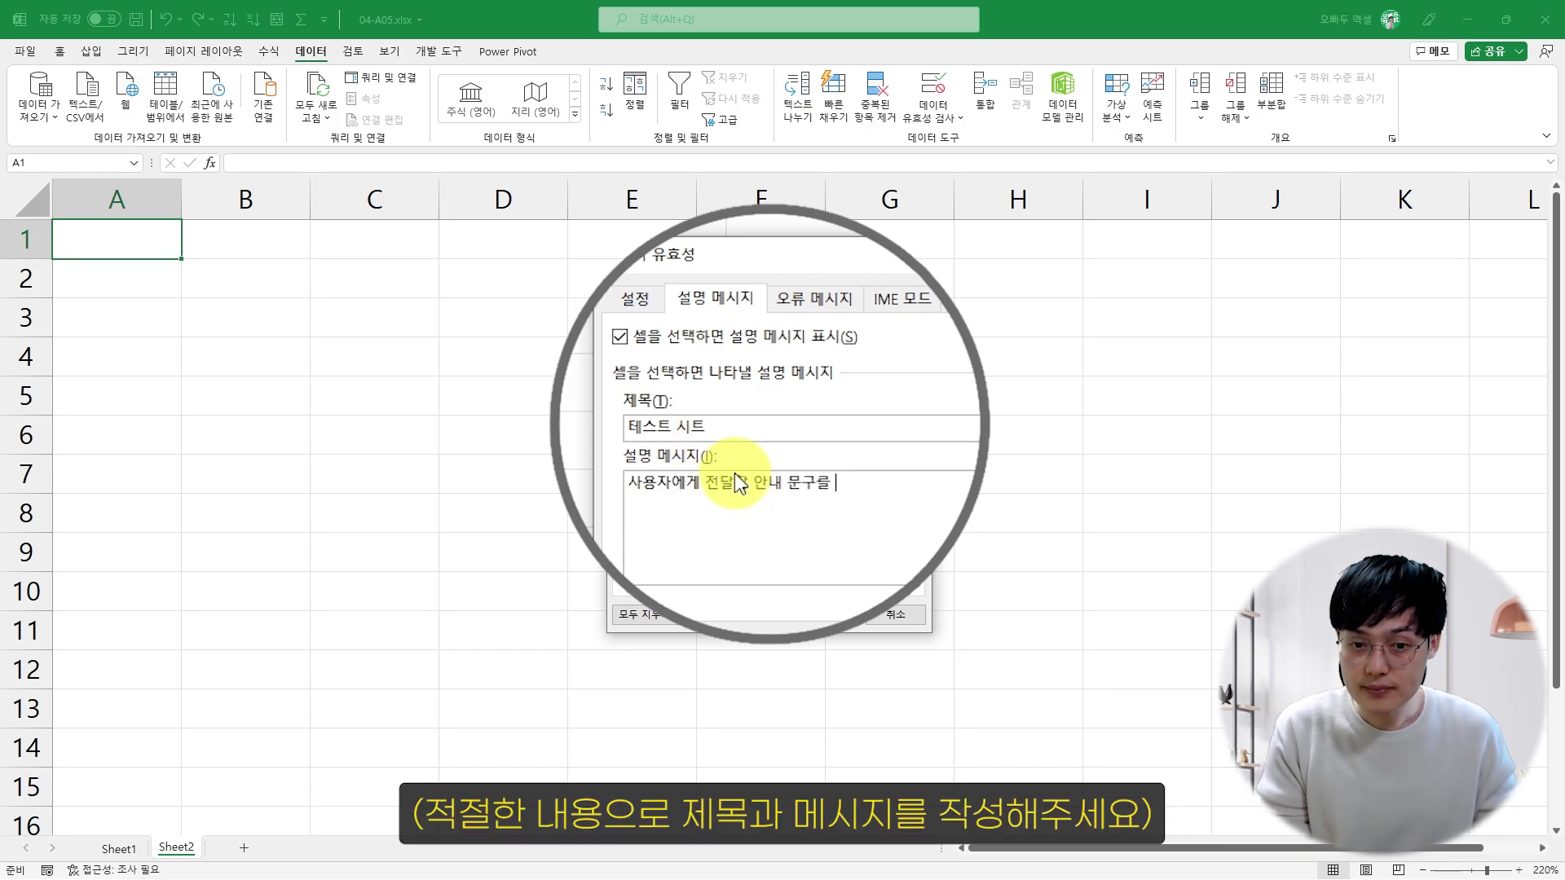
type("작성해주세요!")
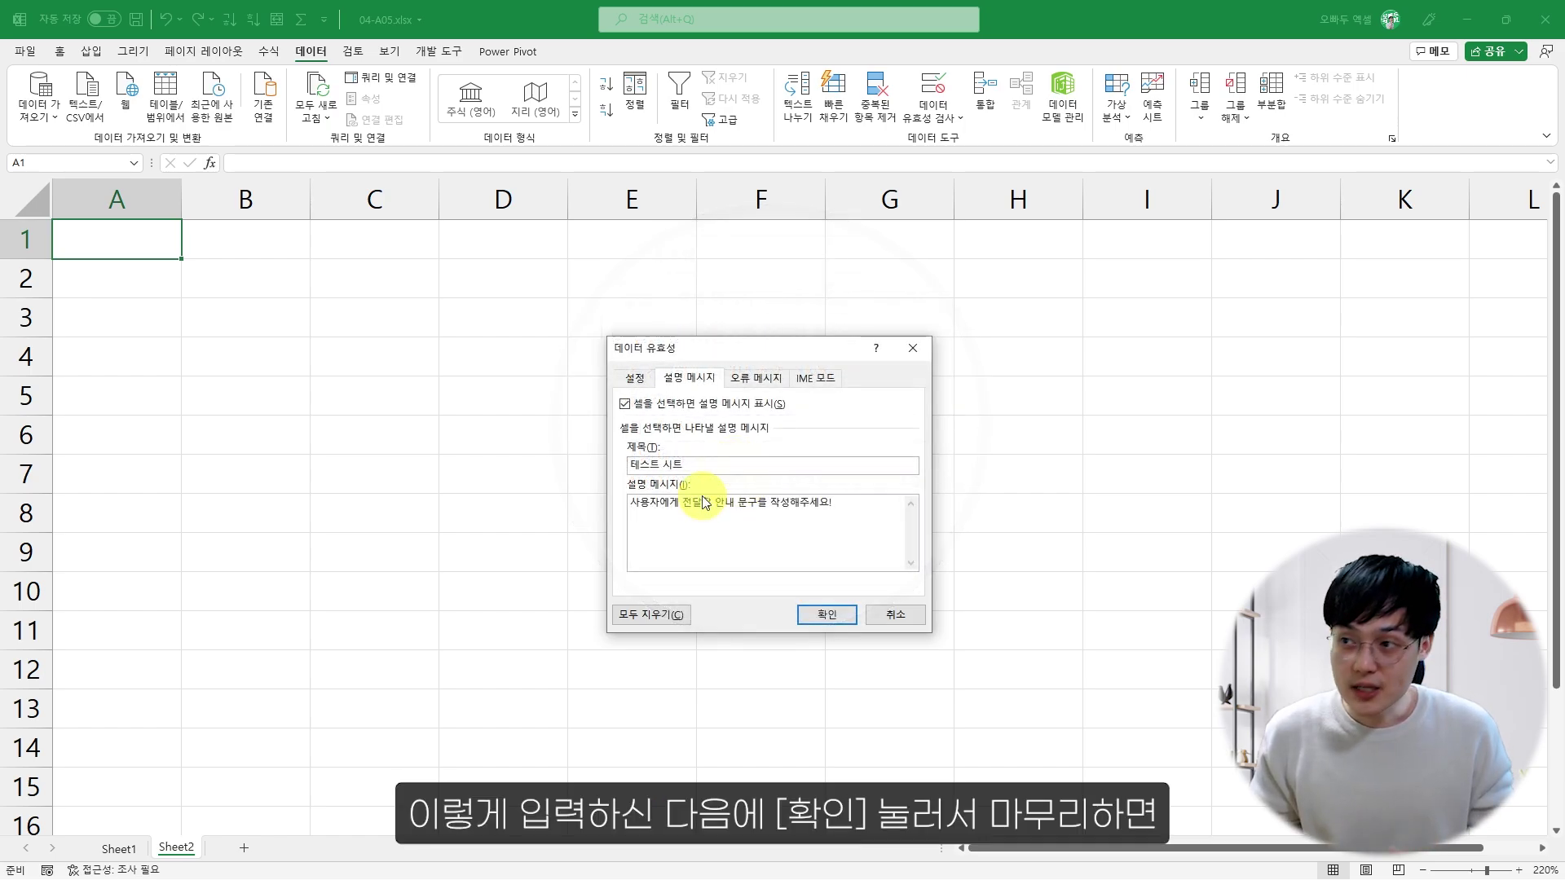
left_click(844, 618)
Check the input message by selecting B3 and A1 on Sheet2, and switch between Sheet1 and Sheet2.
left_click(272, 308)
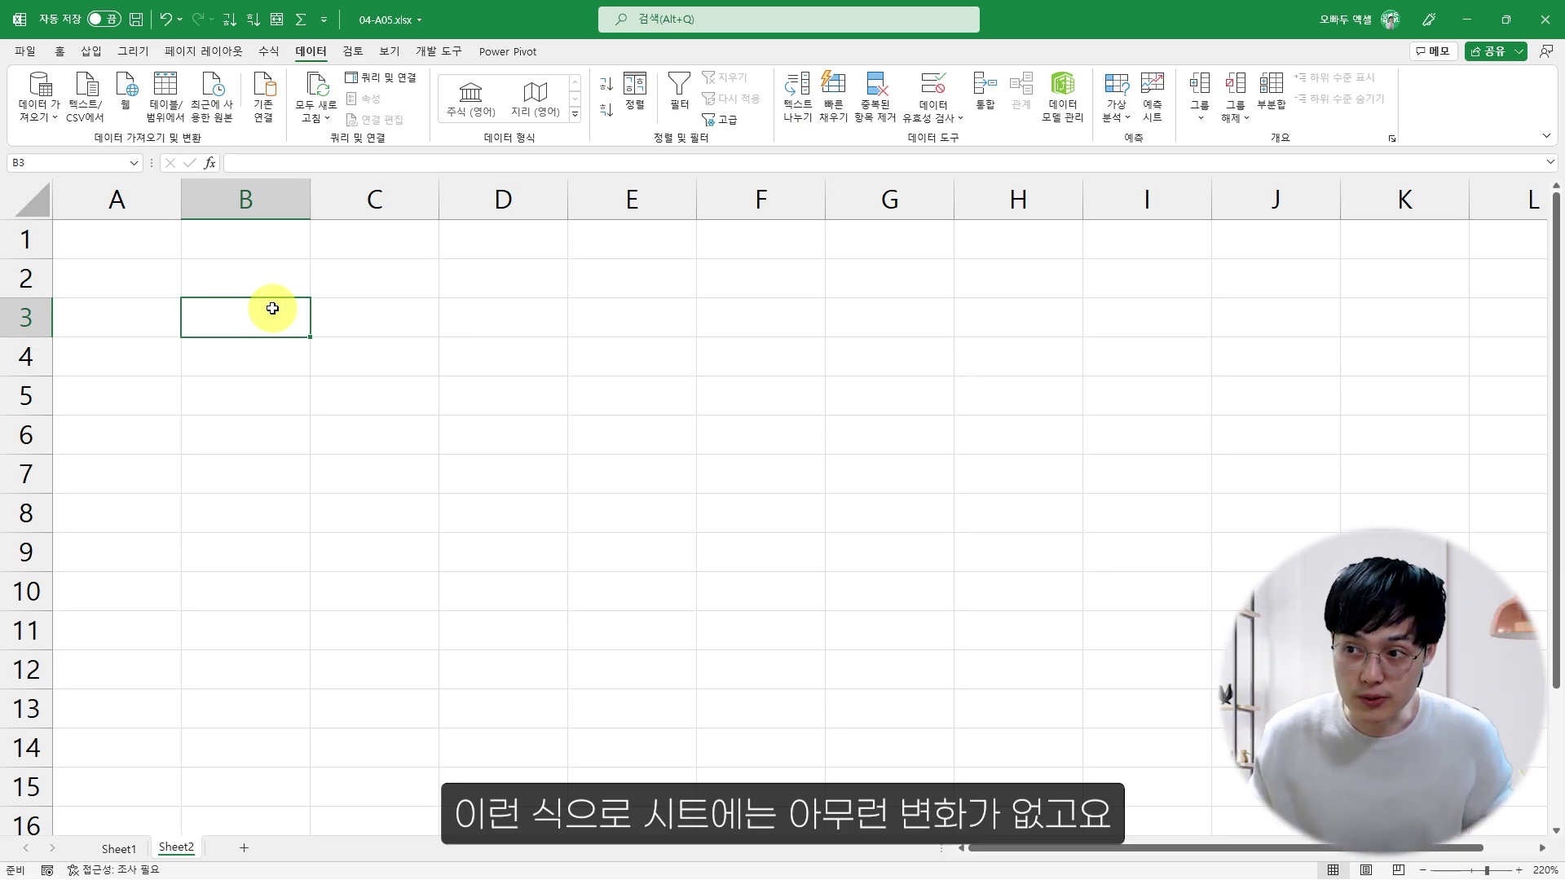
left_click(124, 234)
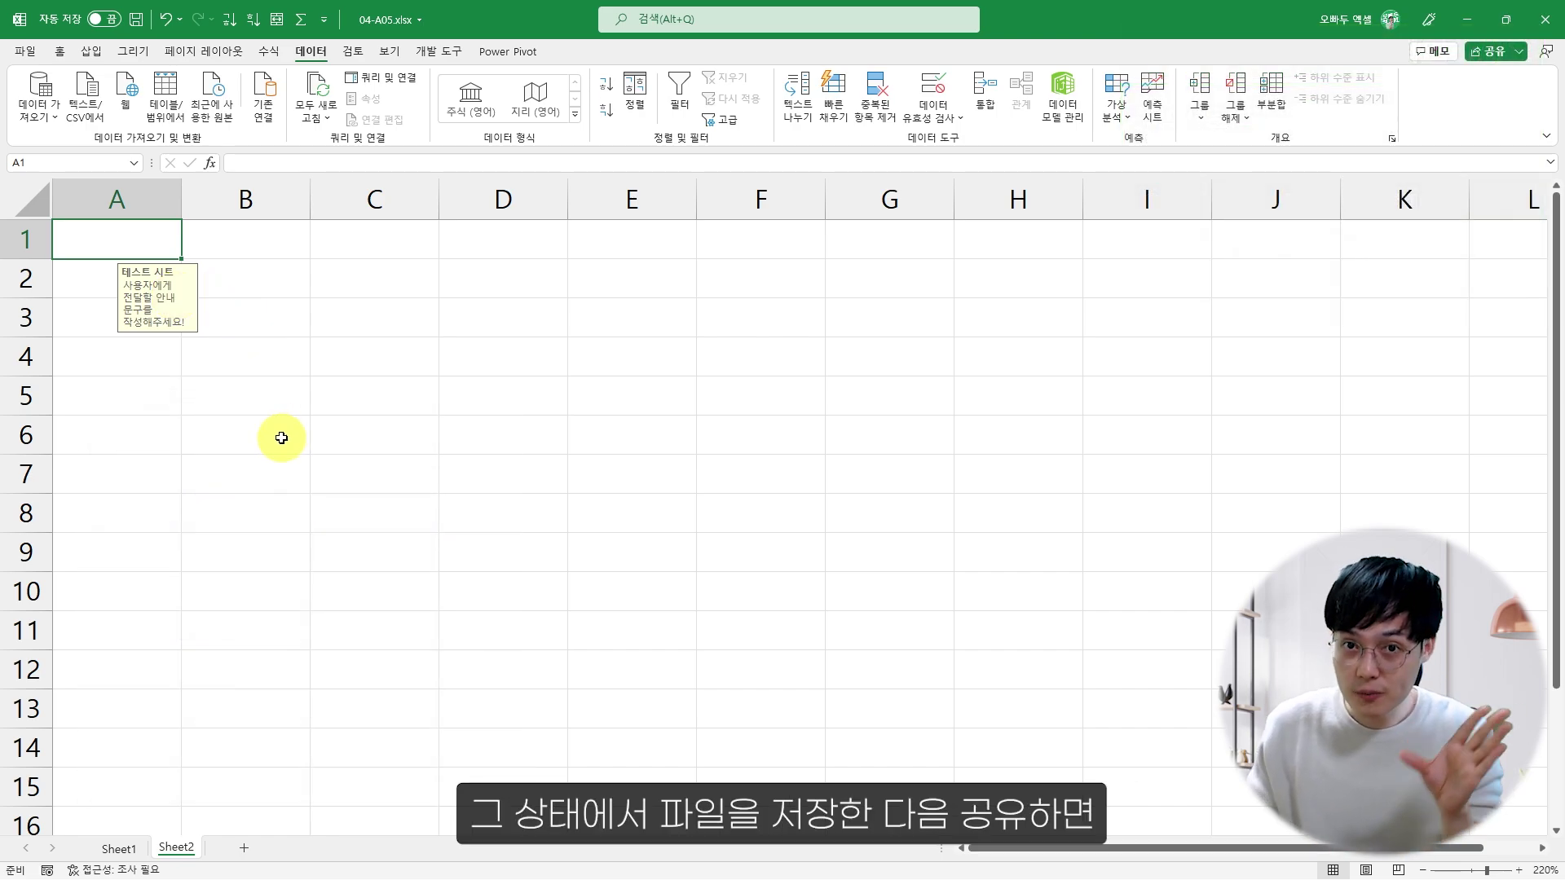
left_click(133, 849)
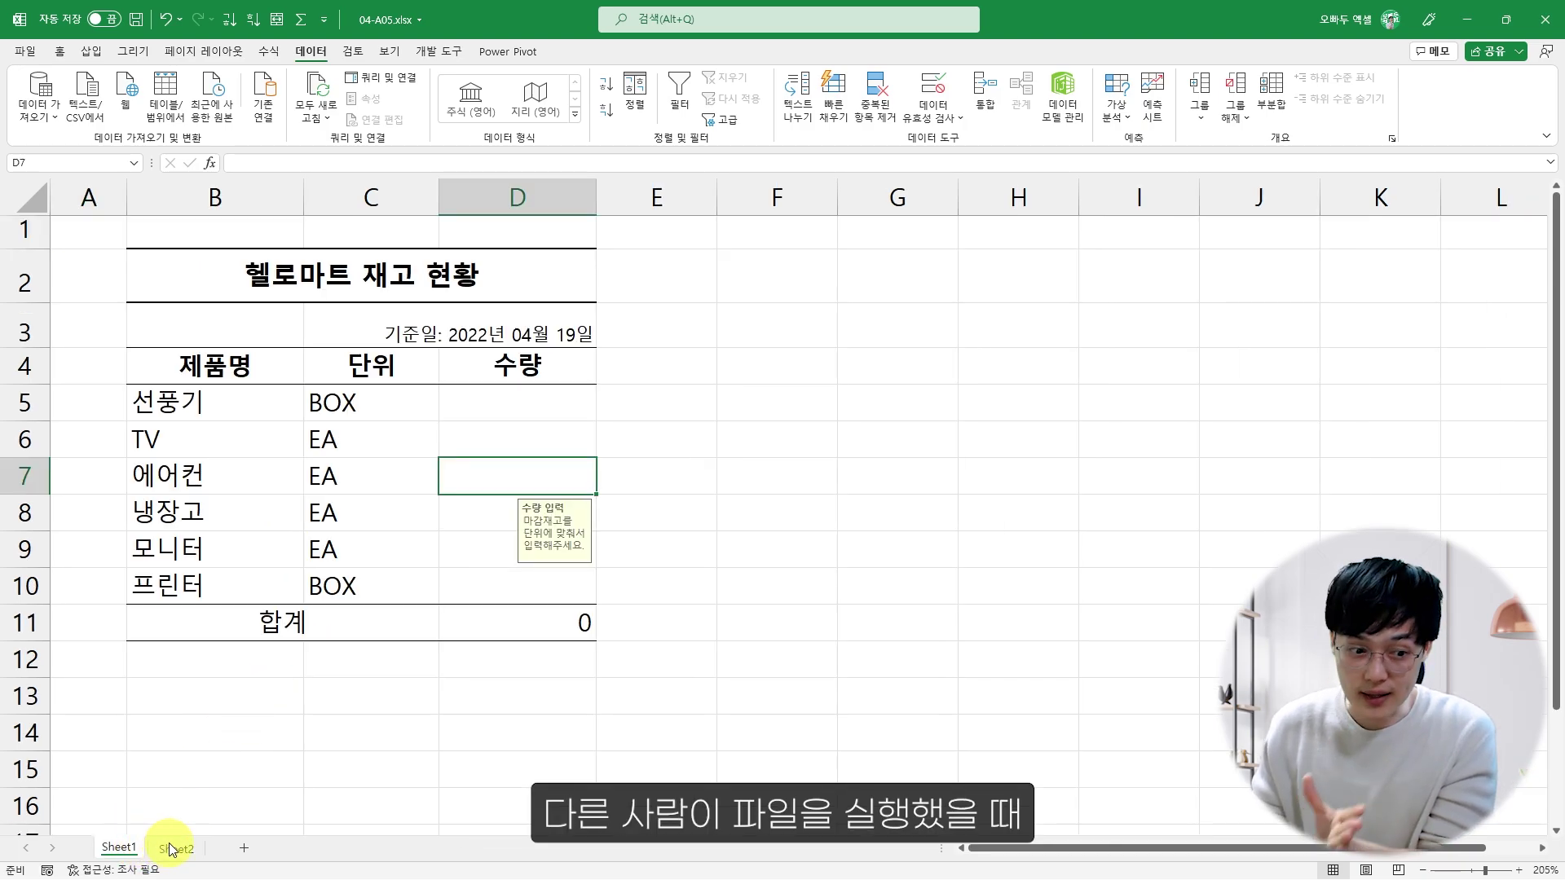
left_click(170, 849)
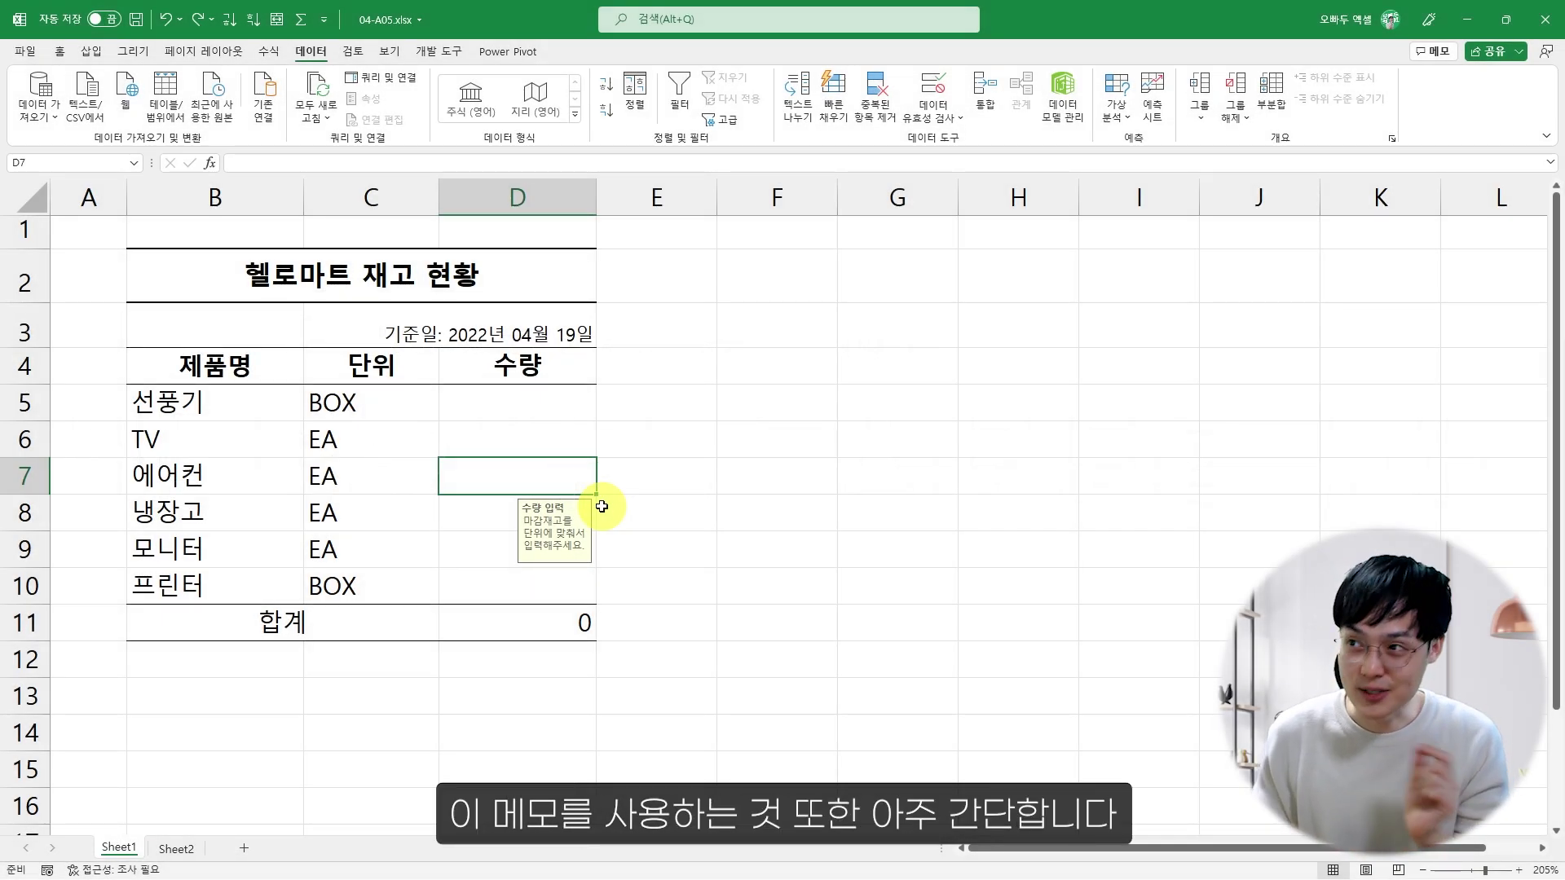
Add a note to cell C7 on Sheet1 with the text "안내문구를 작성해주세요!".
left_click(397, 478)
right_click(397, 474)
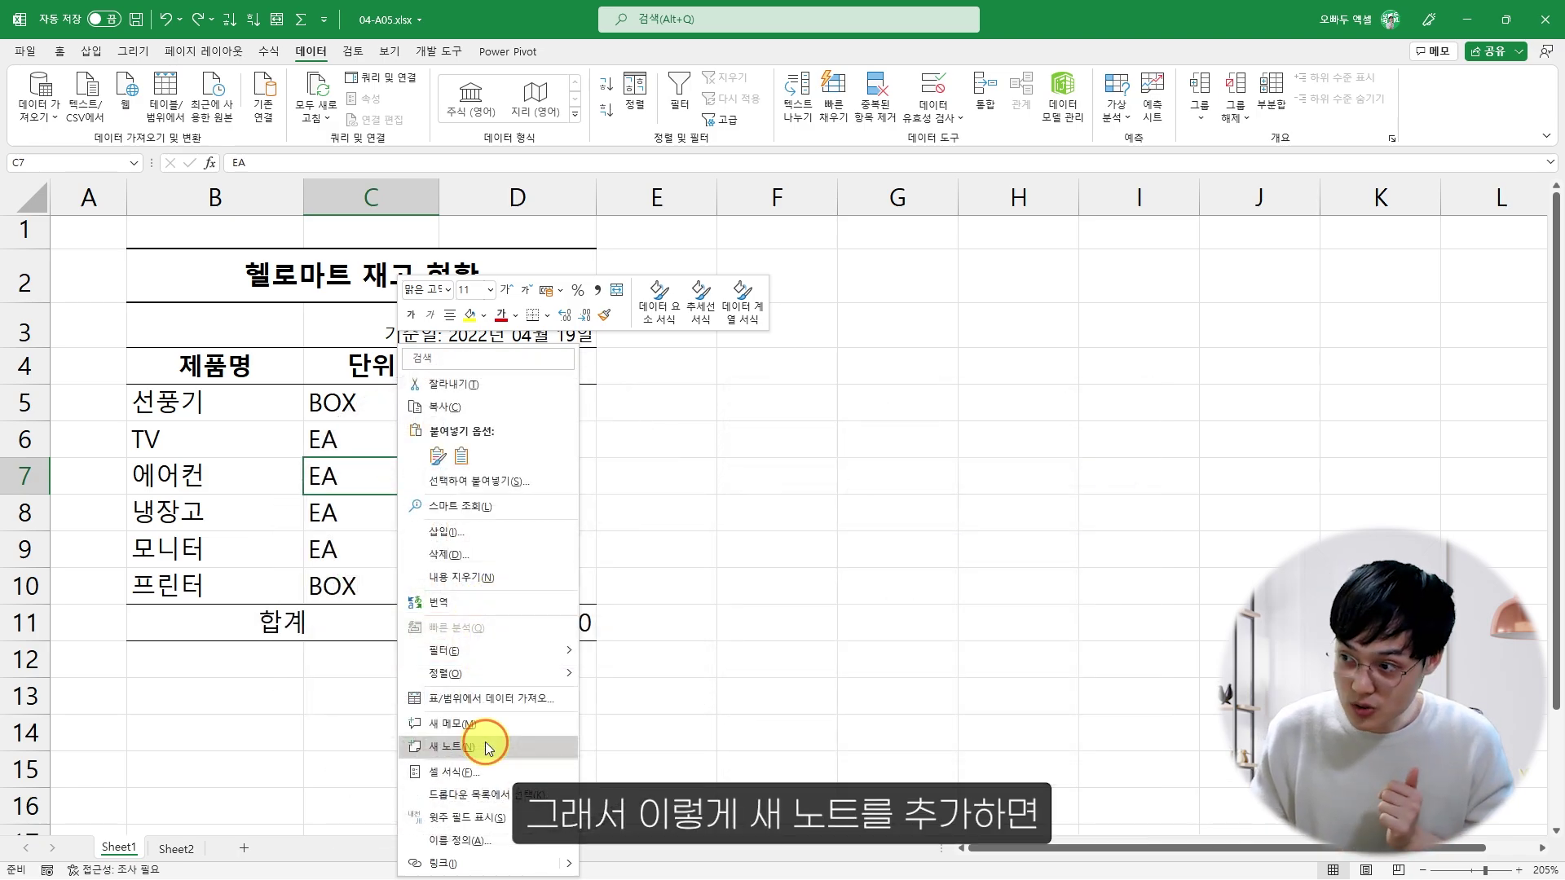
left_click(486, 745)
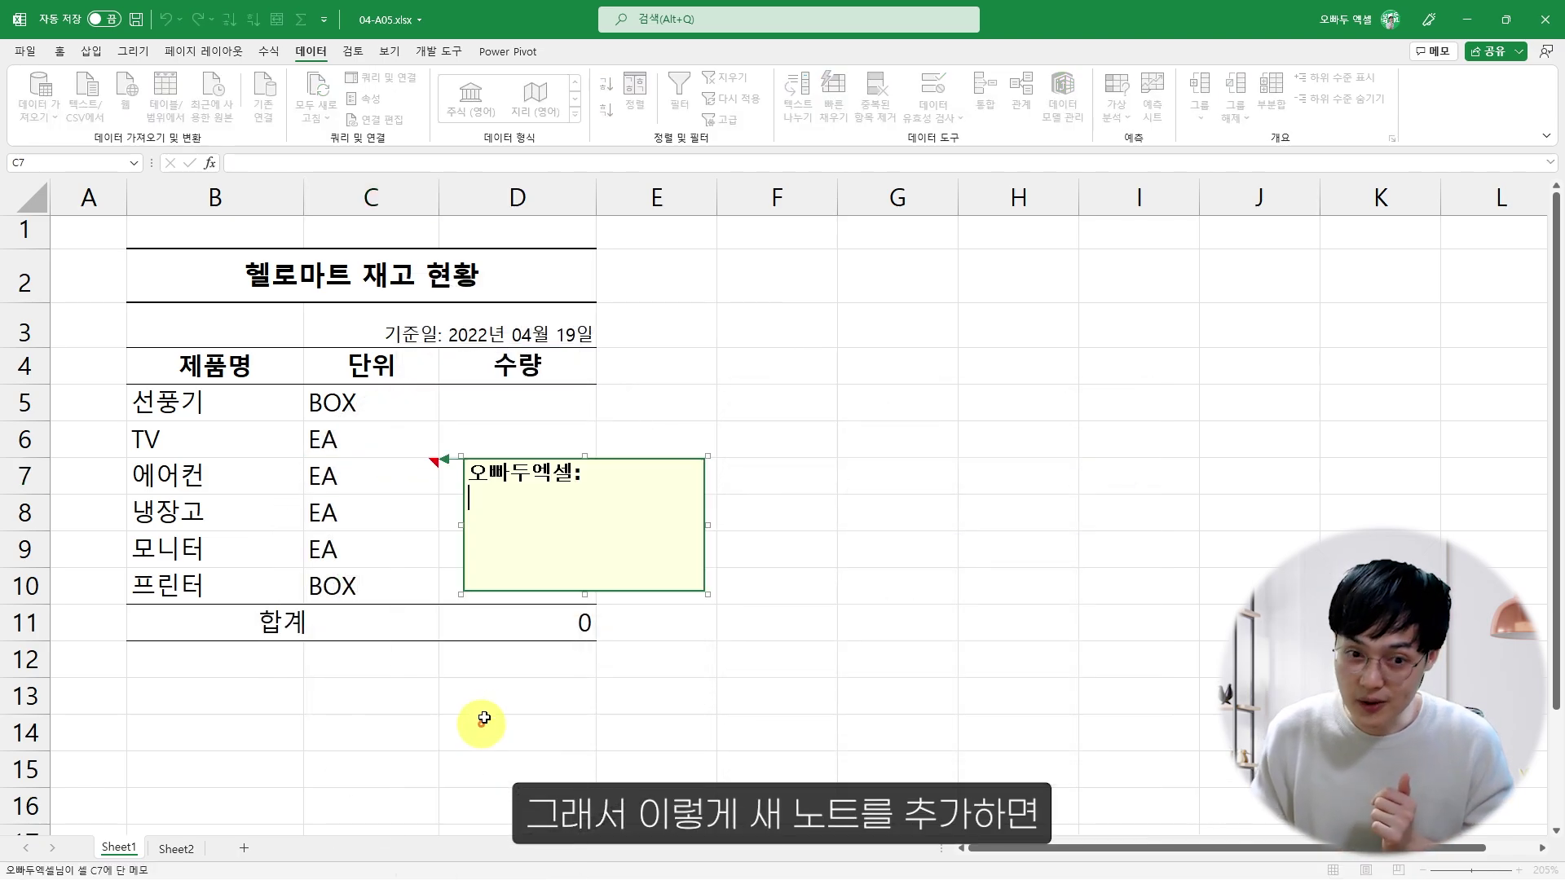
left_click(530, 519)
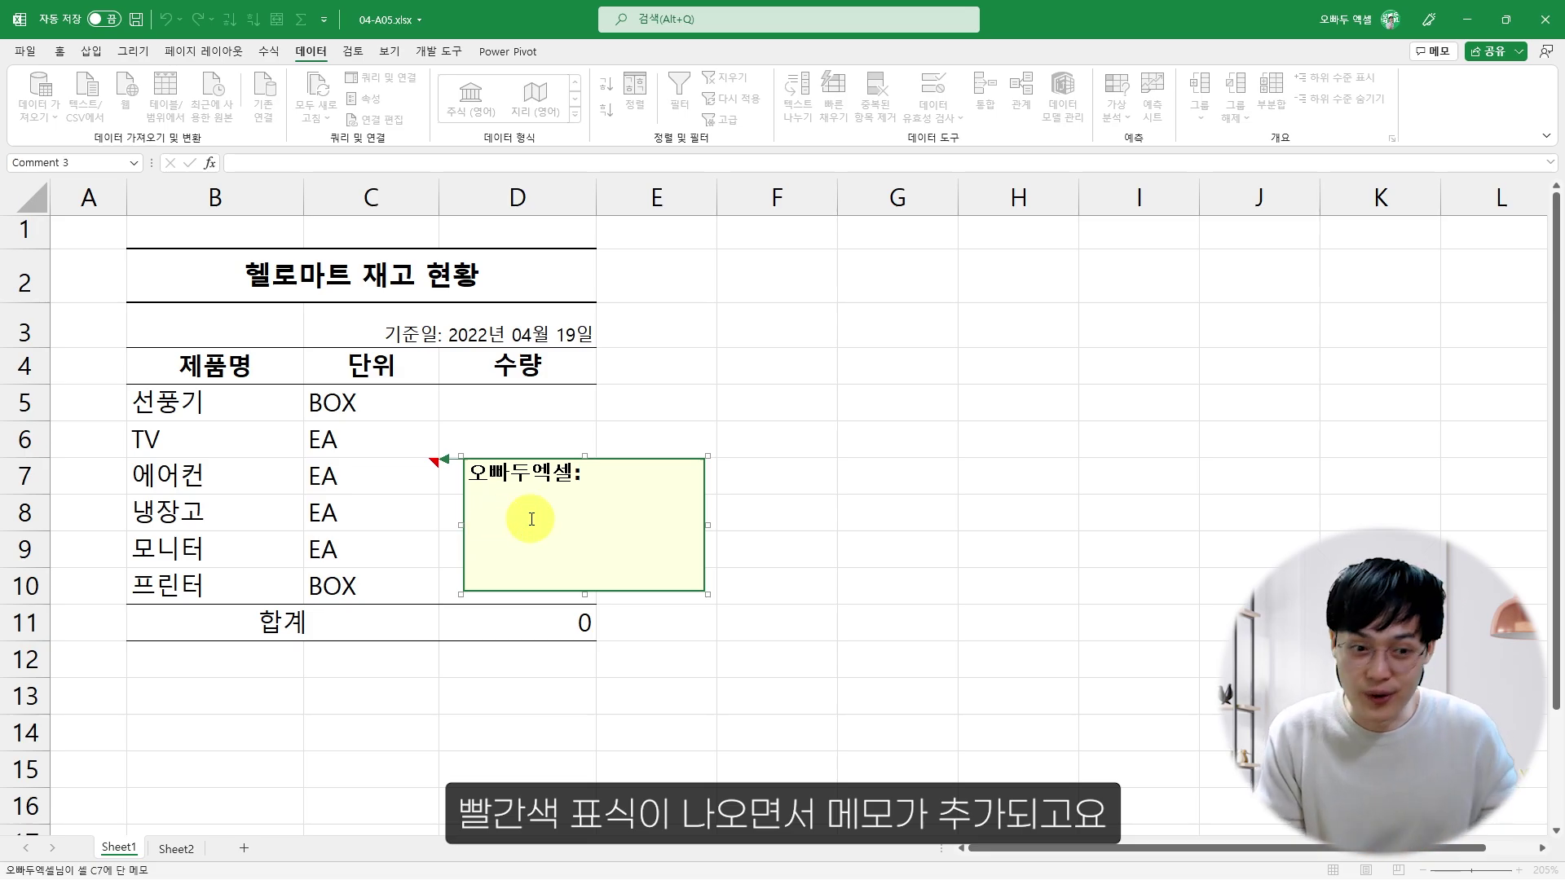
type("우안내문구를 잣")
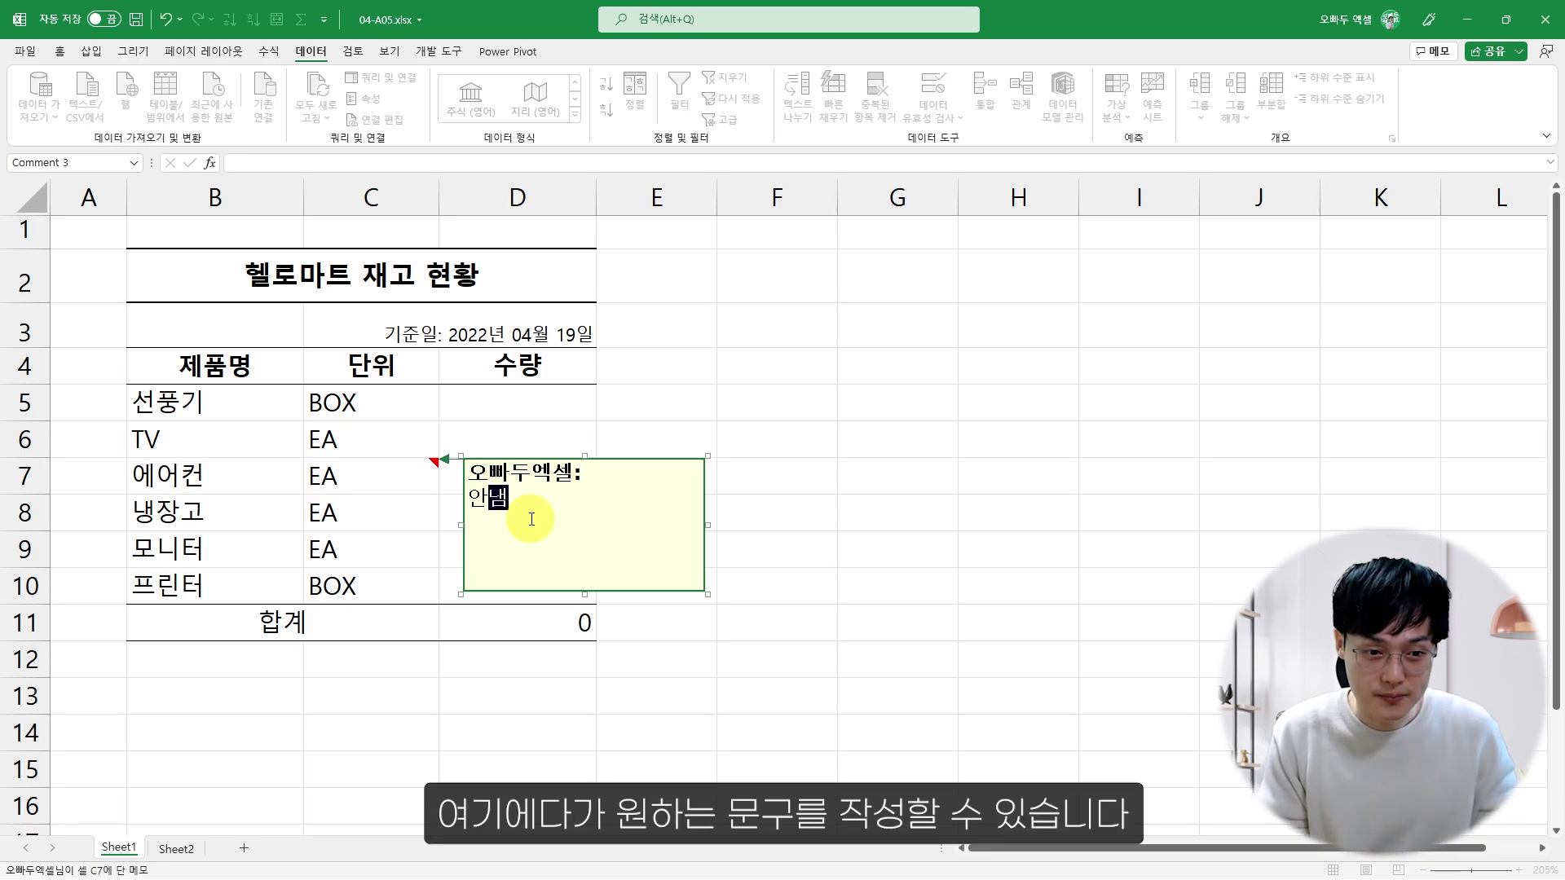
type("성해주세요!")
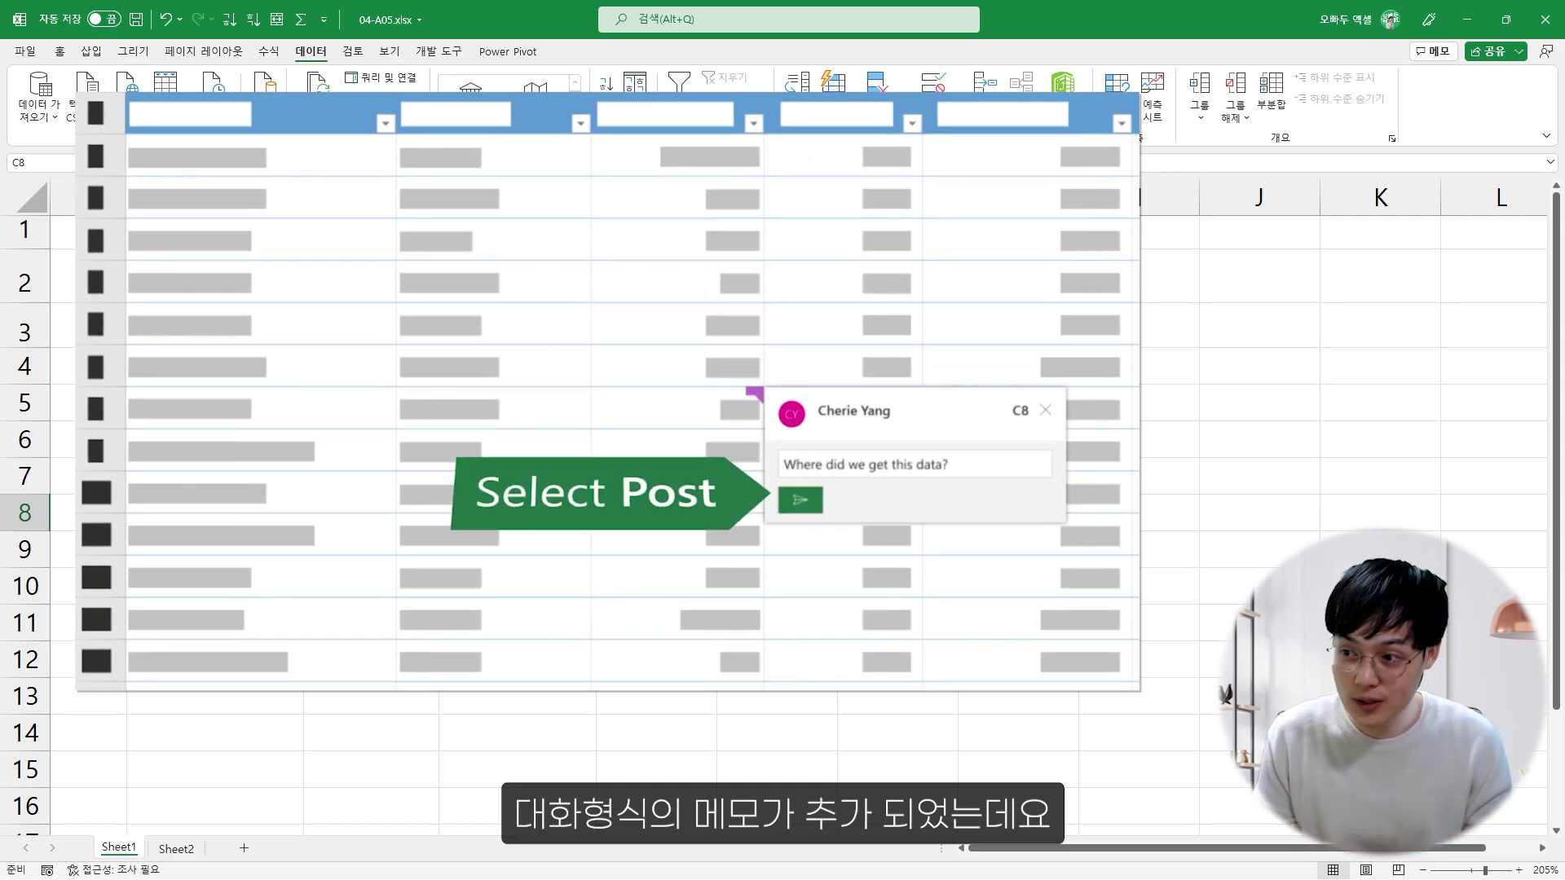
Add a threaded comment to cell C8 and post "안녕하세요!".
right_click(358, 520)
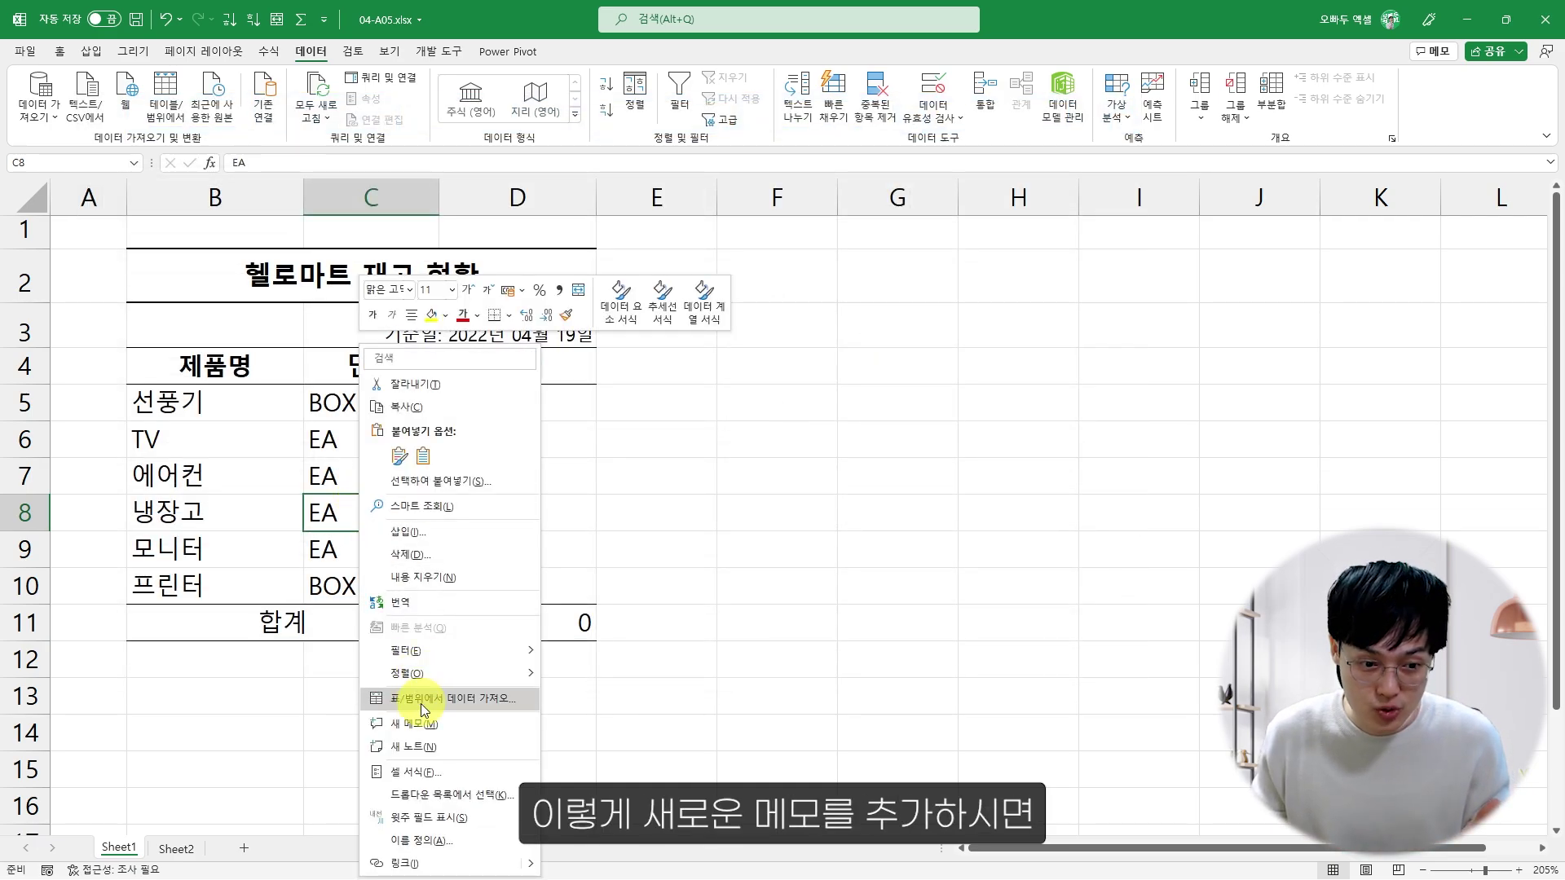
left_click(414, 724)
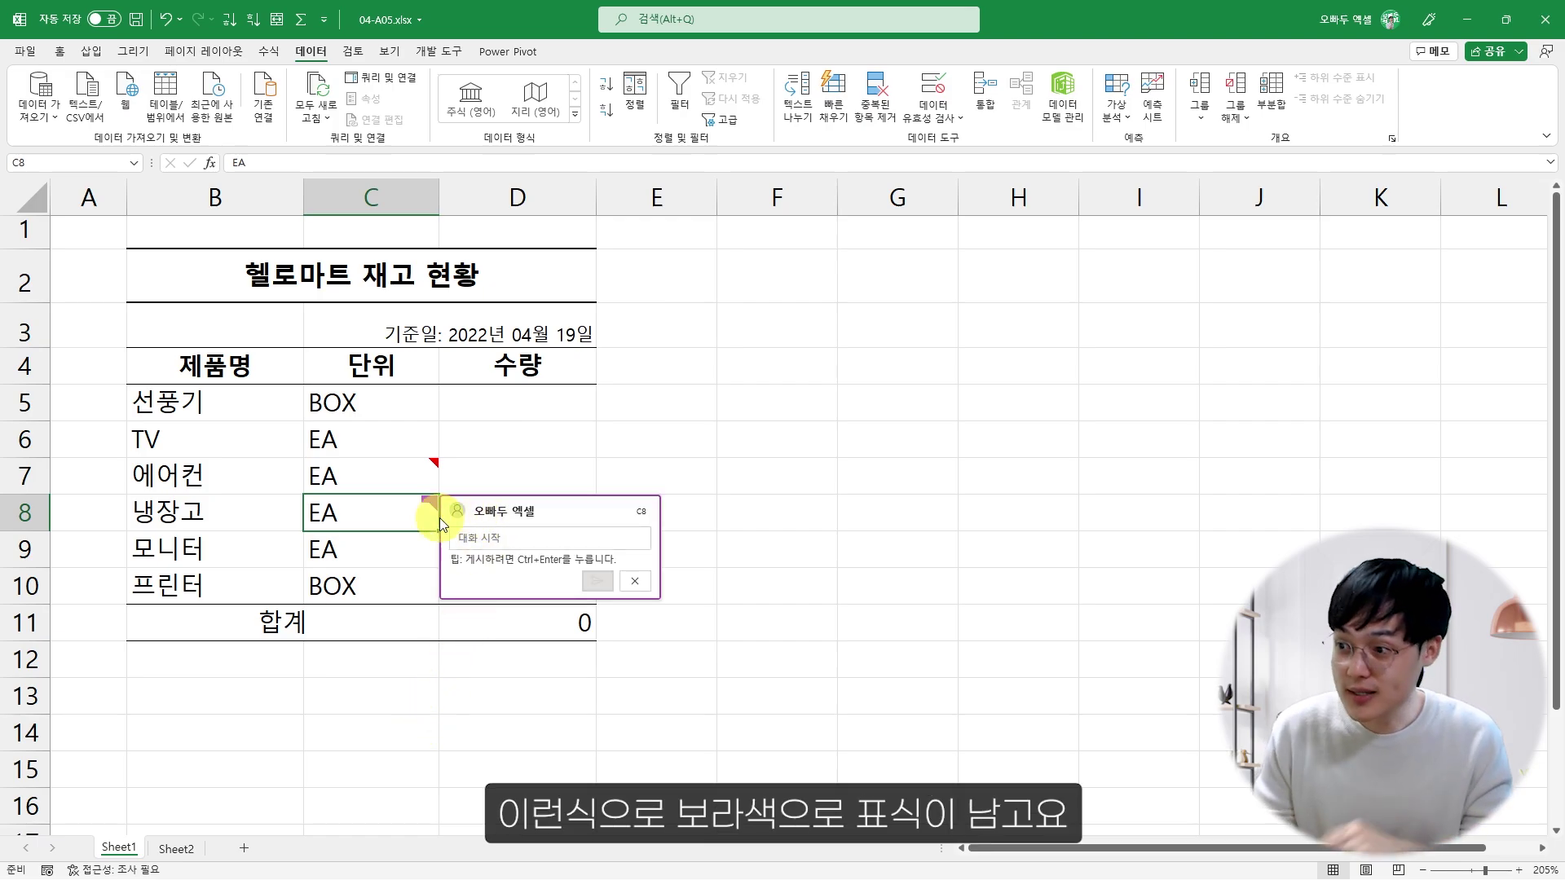
type("ㅇㅏㄴ녕ㅎ")
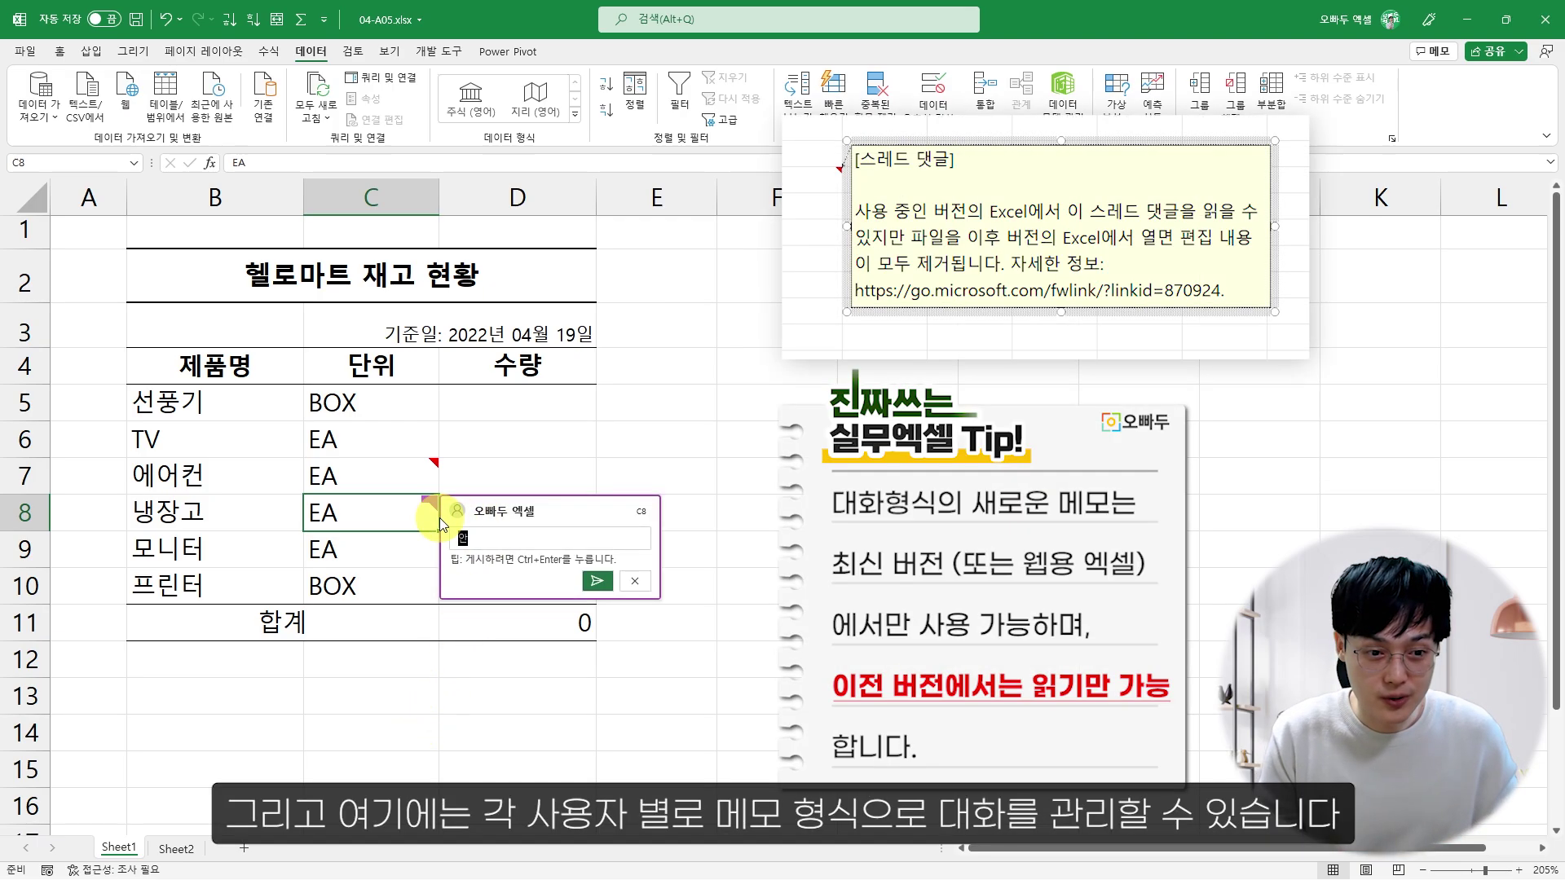
type("ㅏ세요!")
key("ctrl+Return")
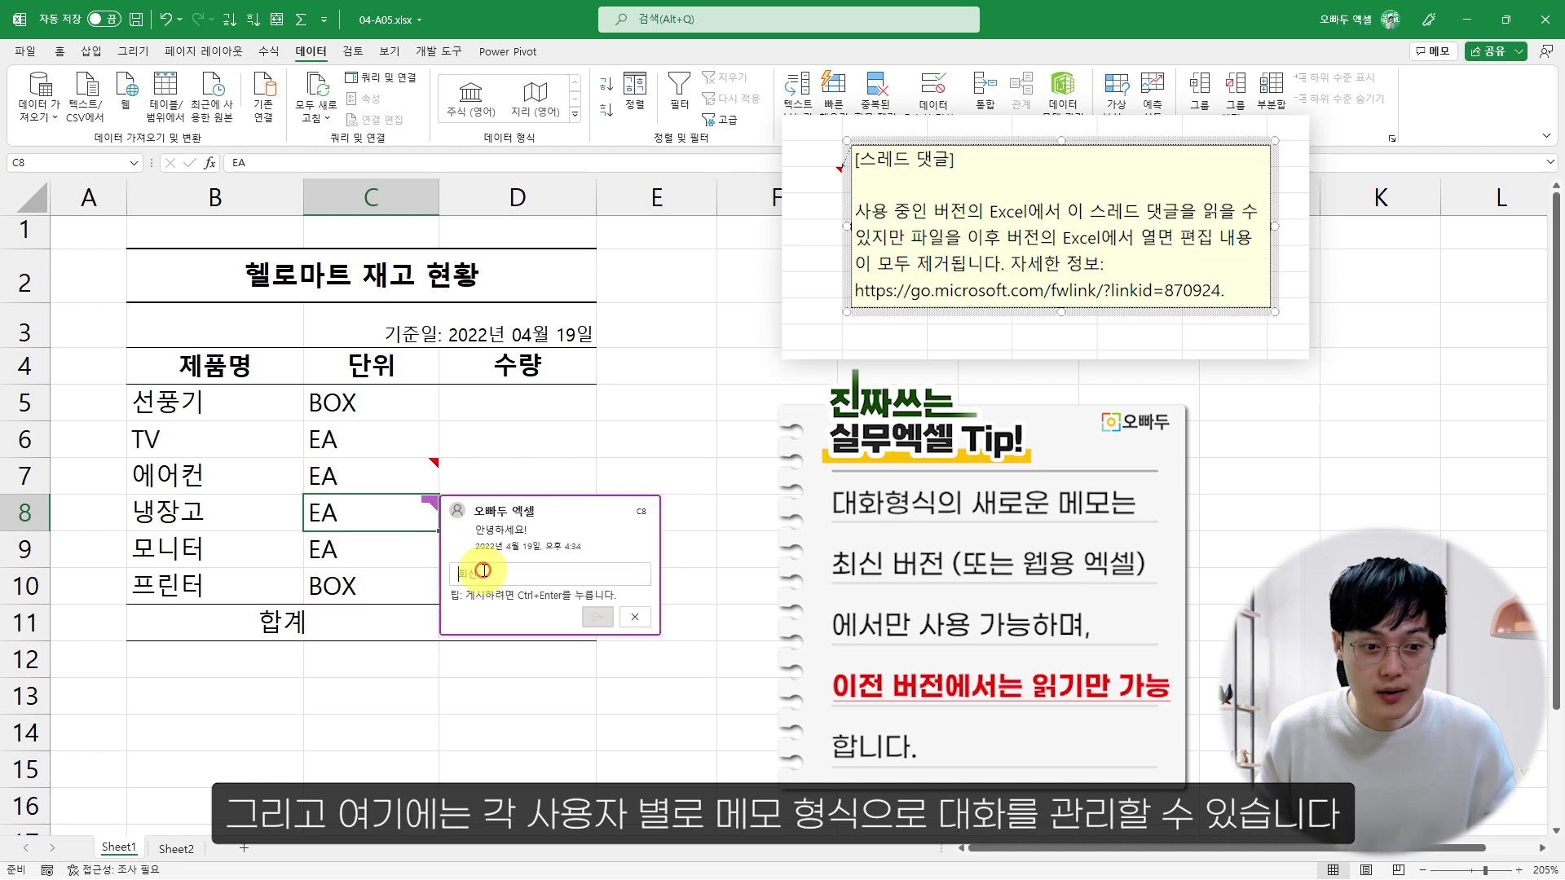
Post the reply "반갑습니다!" in the comment thread on C8.
left_click(485, 571)
type("반갑습니다!")
key("ctrl+Return")
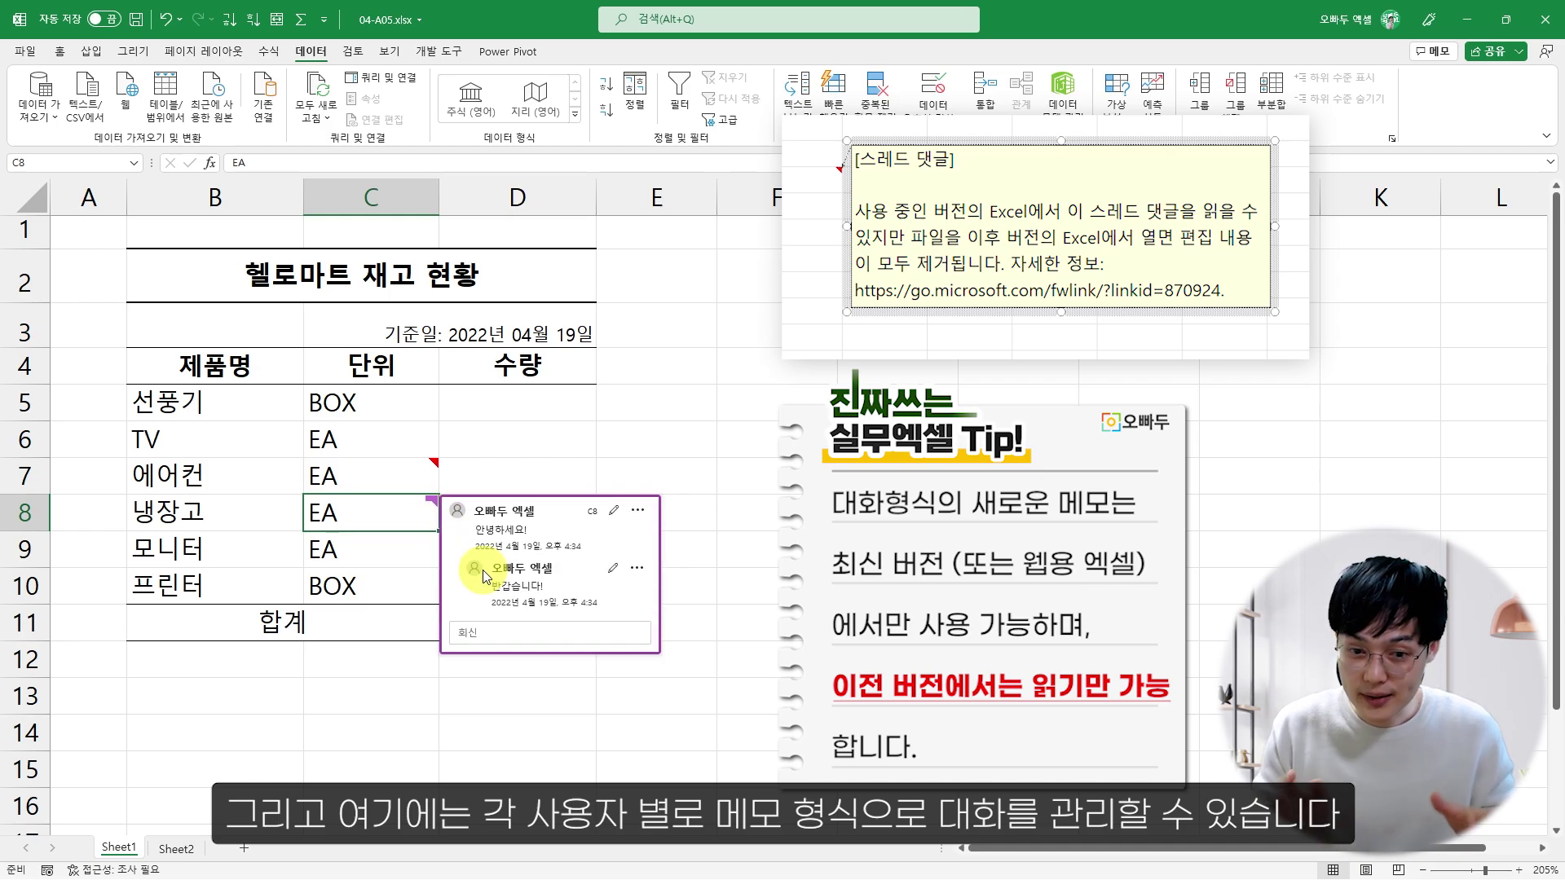